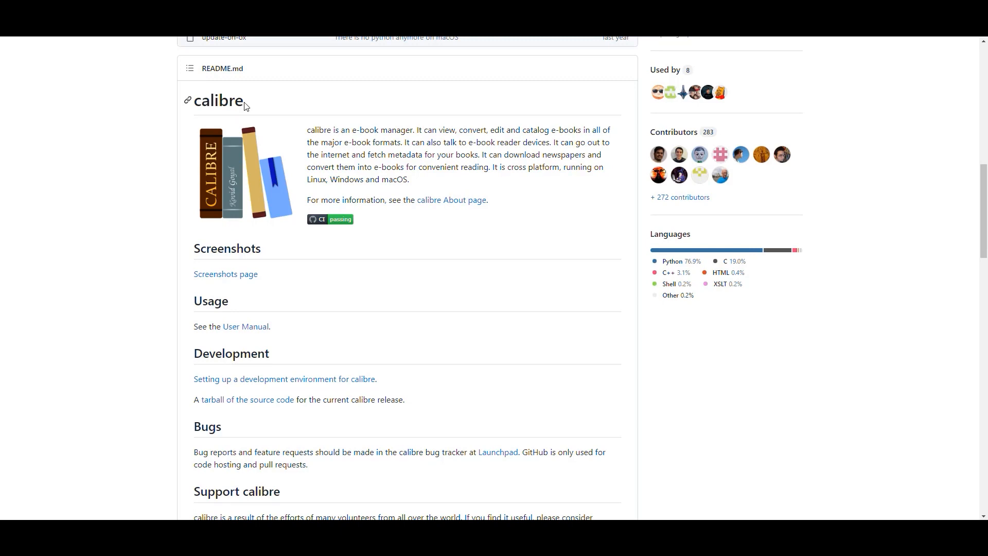
click(144, 175)
drag(253, 105, 188, 100)
click(134, 166)
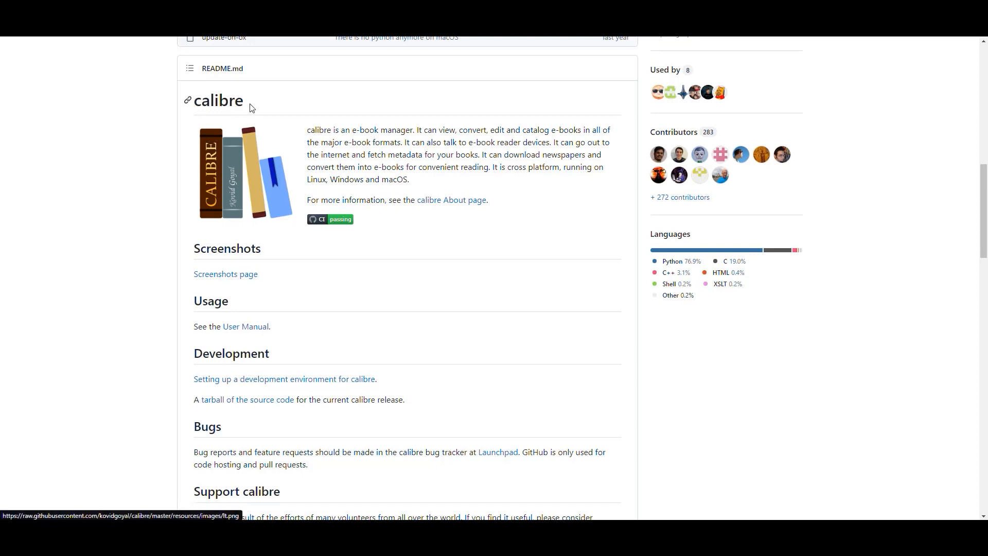
drag(254, 104, 187, 99)
click(128, 153)
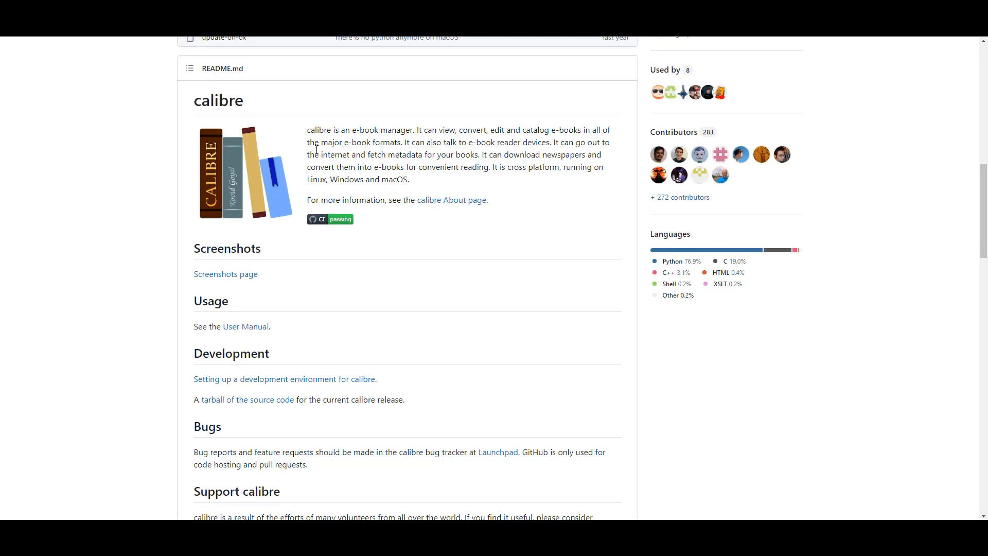
drag(413, 130, 341, 131)
click(439, 140)
drag(440, 129, 585, 130)
click(405, 152)
drag(403, 142, 320, 143)
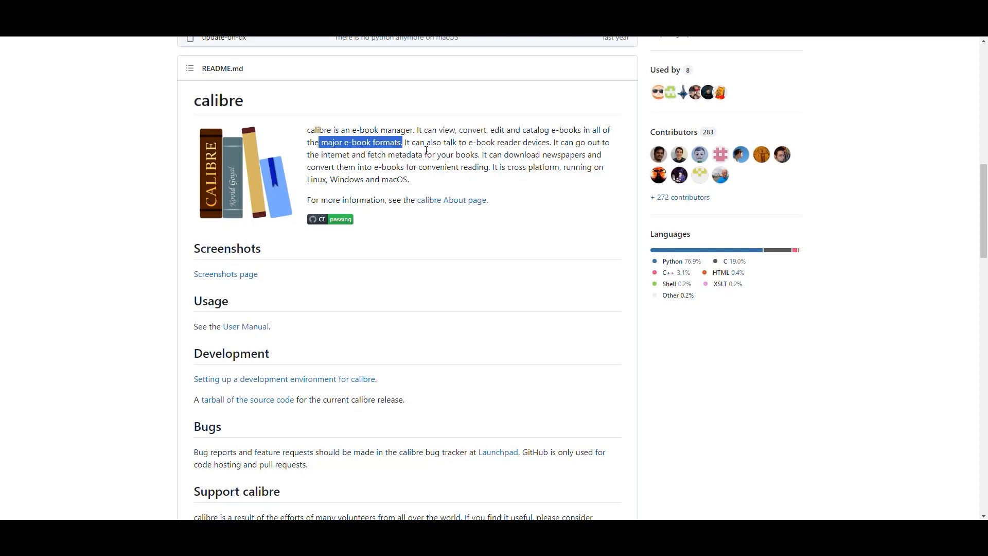
click(459, 165)
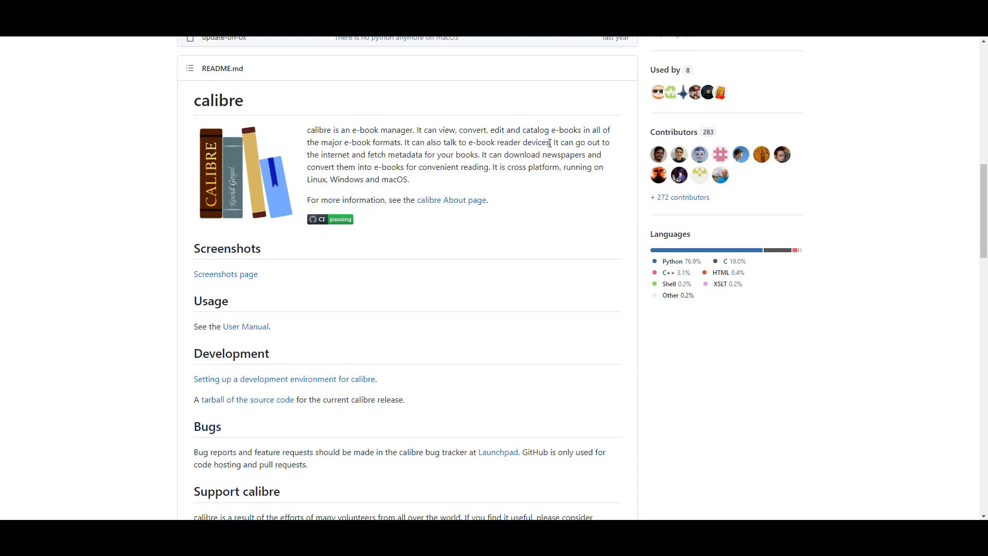
drag(549, 143, 402, 143)
click(439, 143)
drag(321, 156, 465, 157)
click(485, 159)
- Scroll back to the top of the calibre GitHub repository page and clear the title highlight
scroll(456, 217, down, 5)
scroll(457, 220, up, 1)
scroll(457, 221, up, 4)
scroll(471, 284, up, 8)
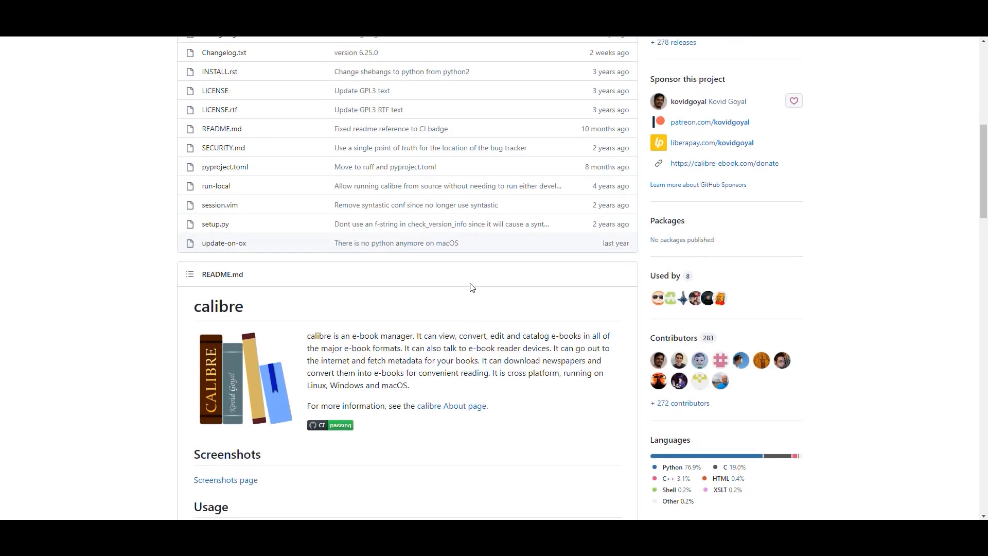
scroll(472, 287, up, 3)
drag(133, 53, 57, 54)
click(107, 213)
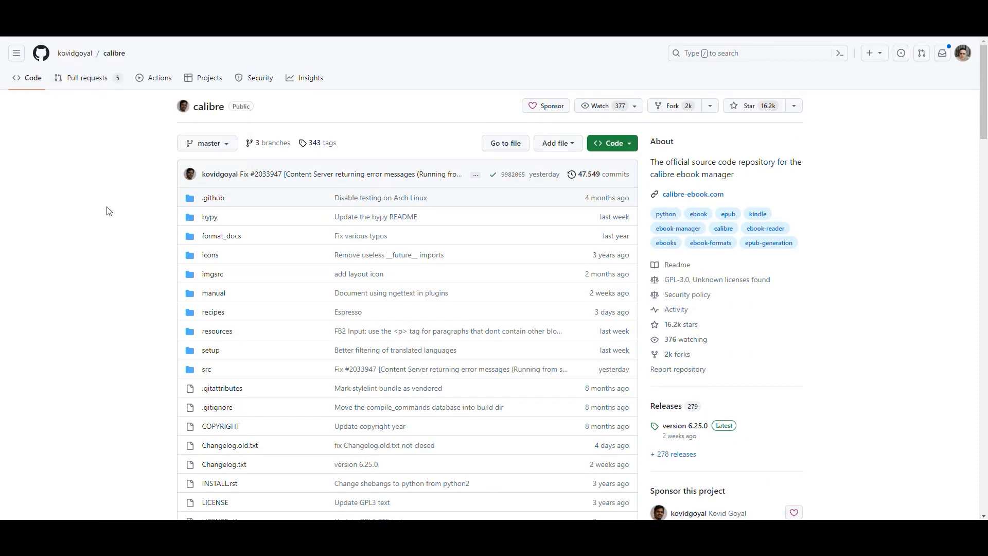
scroll(428, 200, down, 10)
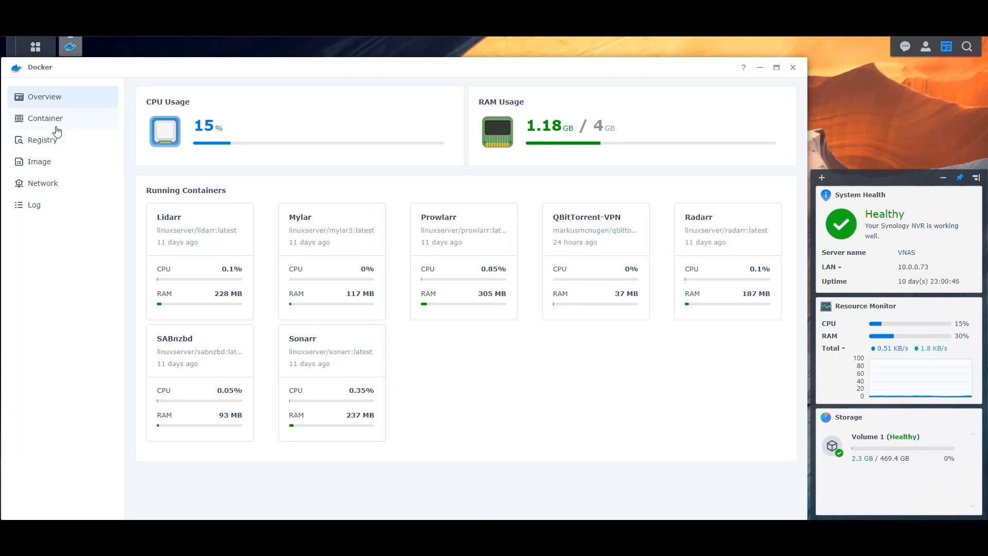
- Search the registry for 'calibre' and download linuxserver/calibre with the latest tag
click(45, 146)
click(736, 93)
text(ca)
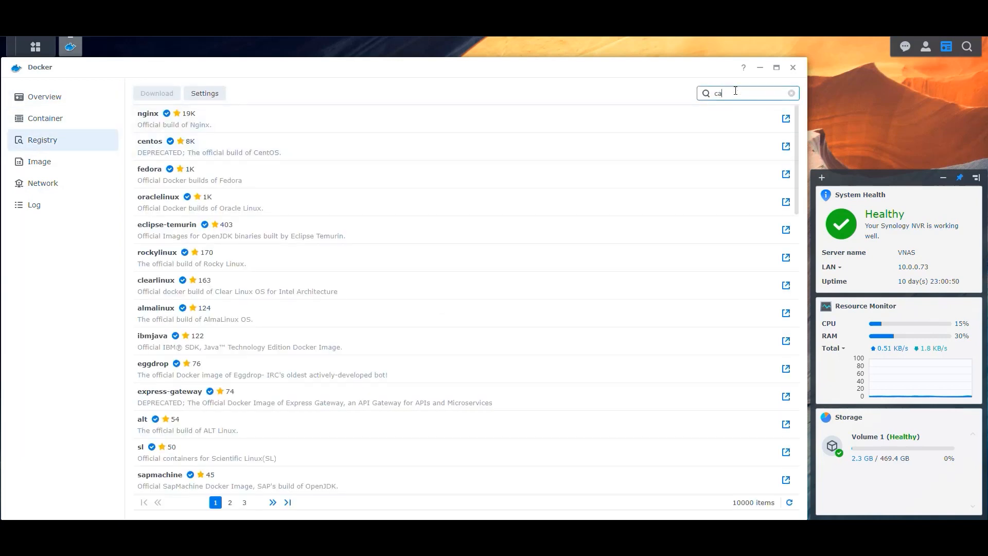
text(li rebre)
key(Return)
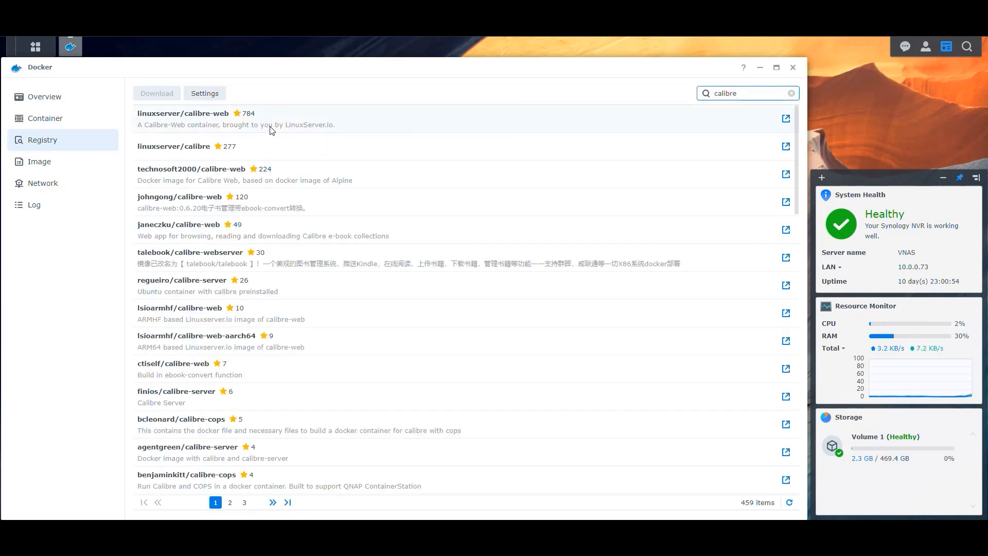
click(289, 126)
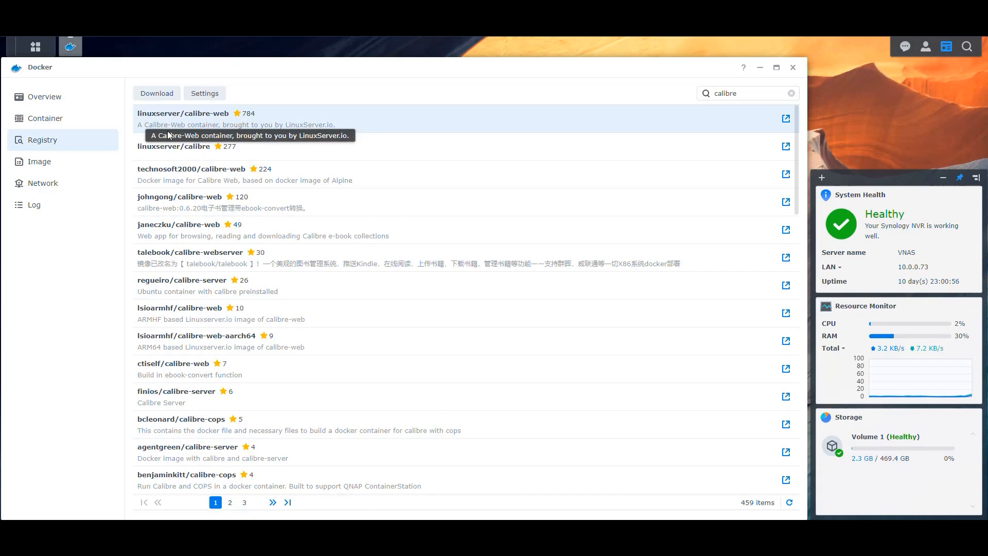
click(300, 149)
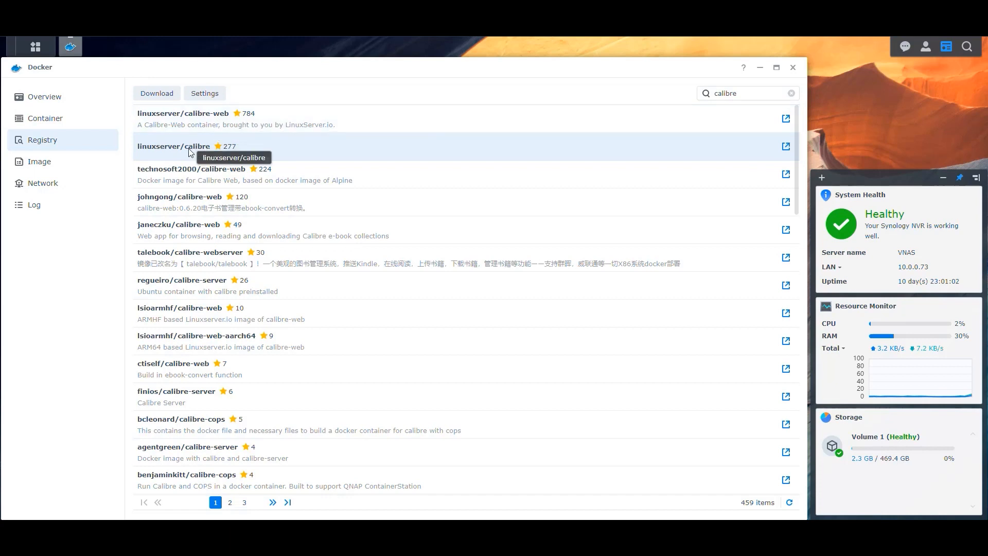
double_click(271, 148)
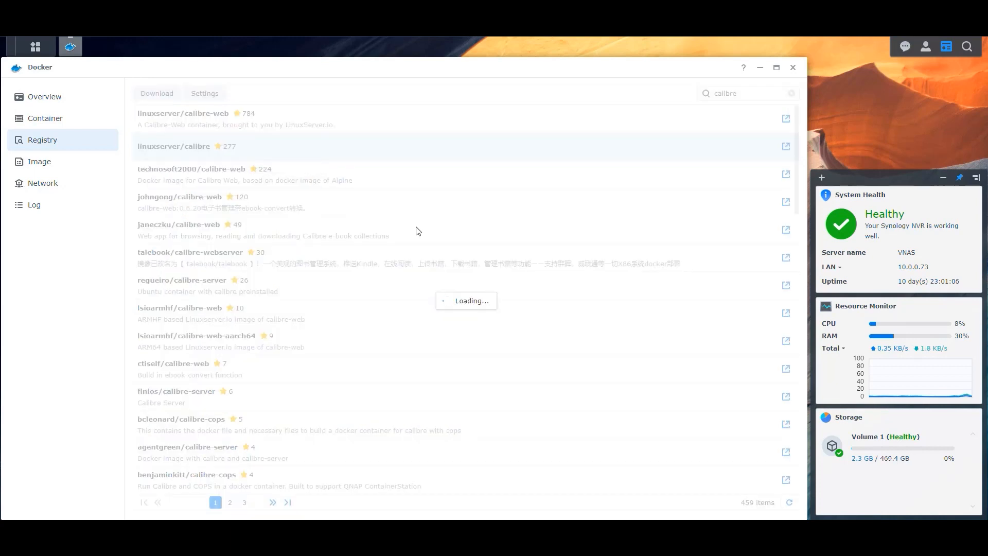
click(486, 321)
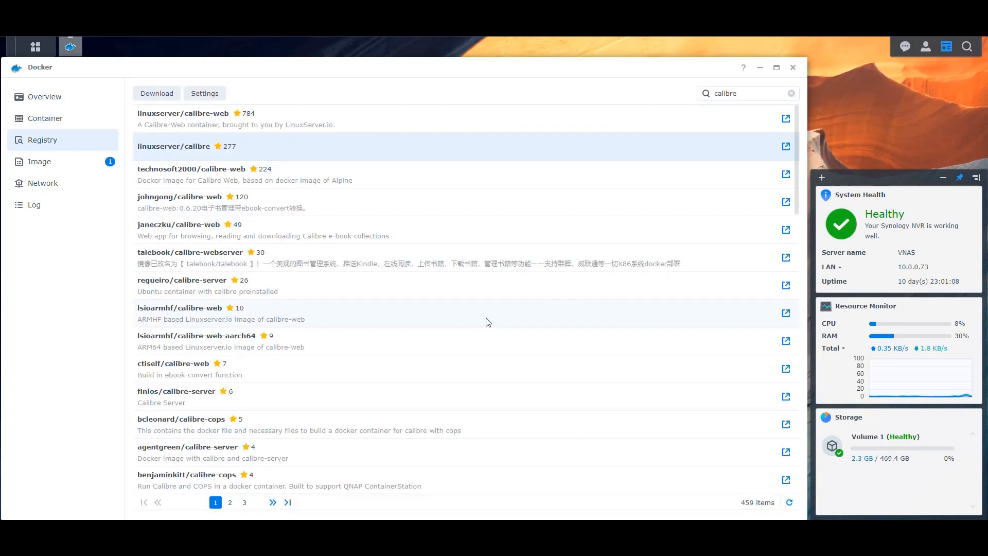
- Check the linuxserver/calibre image in the local Image list and clear all notifications
click(40, 162)
click(199, 95)
click(280, 121)
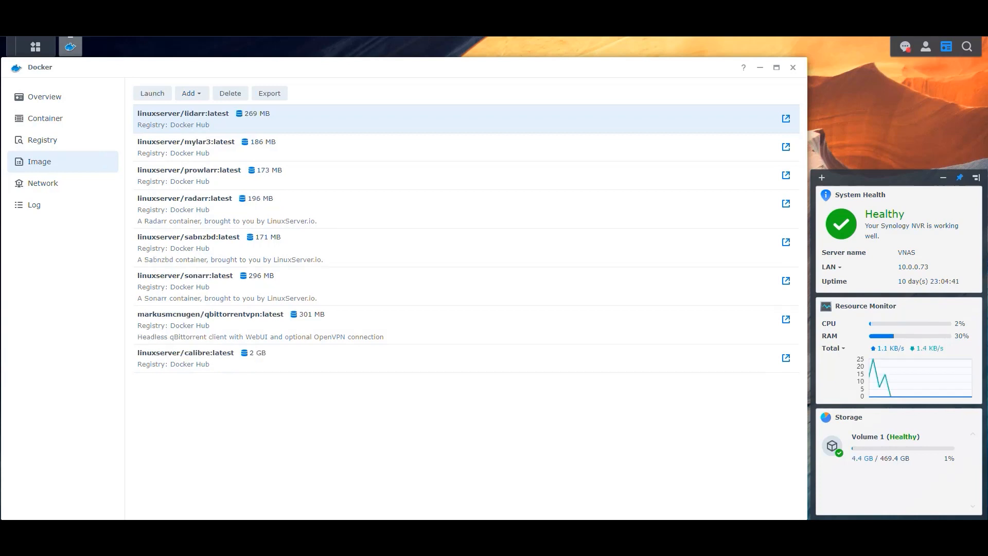
click(906, 46)
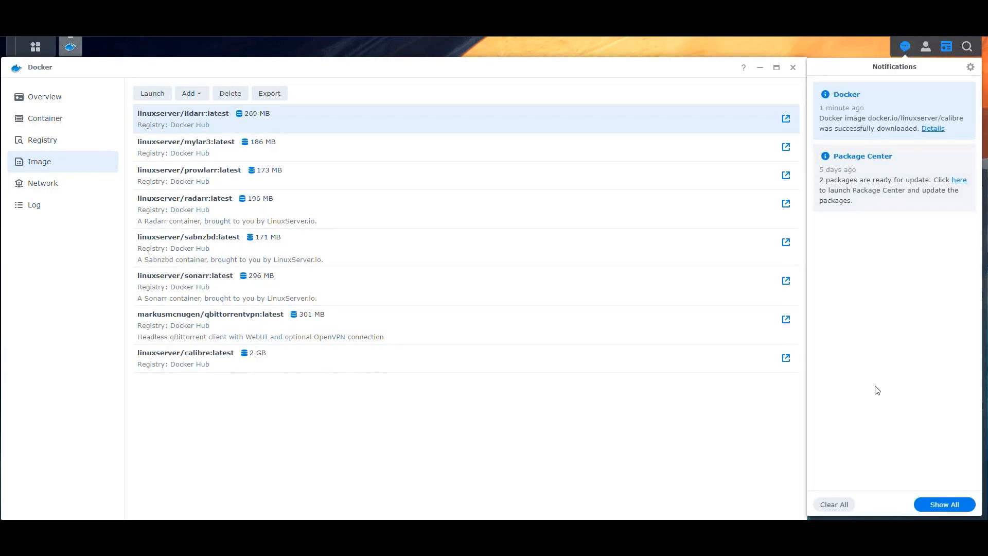
click(847, 504)
click(601, 298)
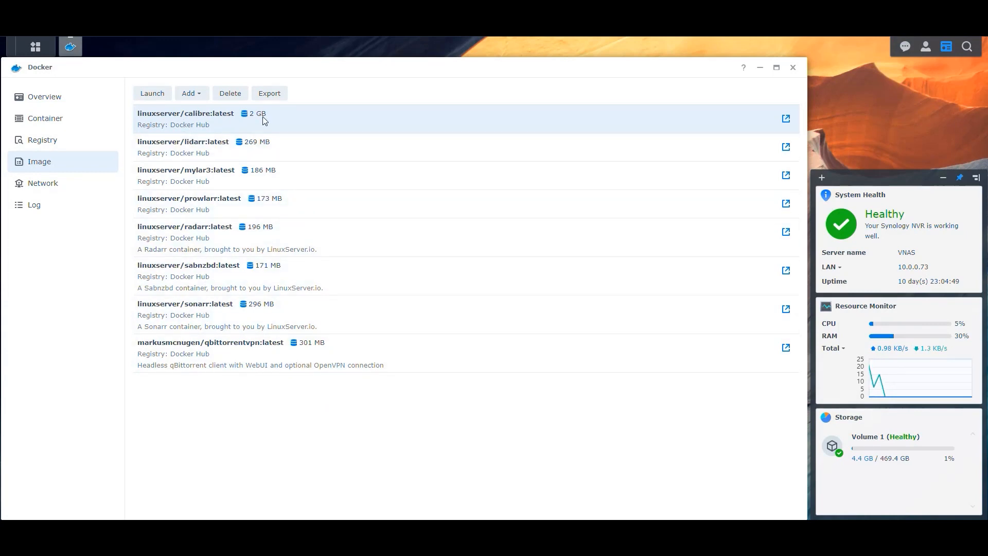
- Create a bridge-network container from the calibre image named Calibre, with resource limitation and auto-restart
double_click(202, 113)
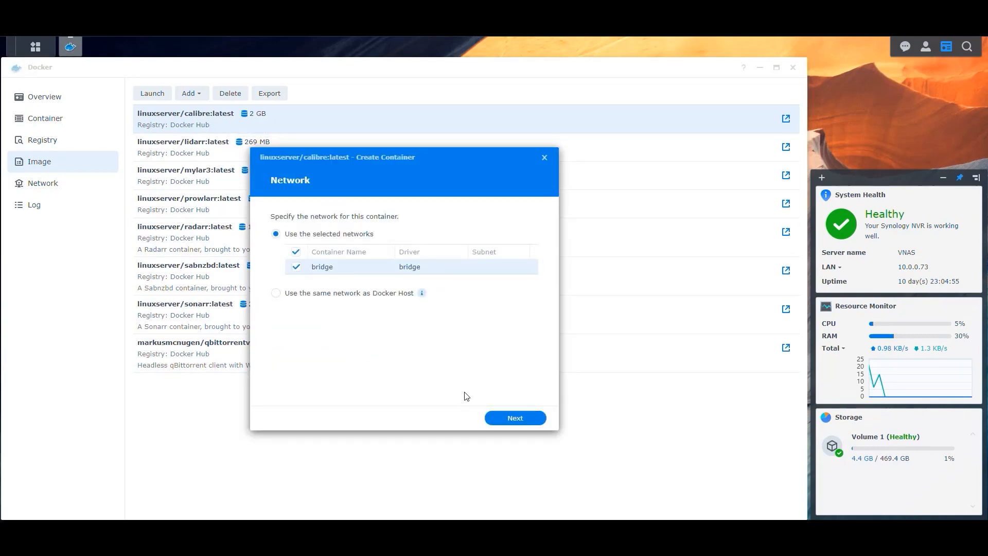
click(515, 417)
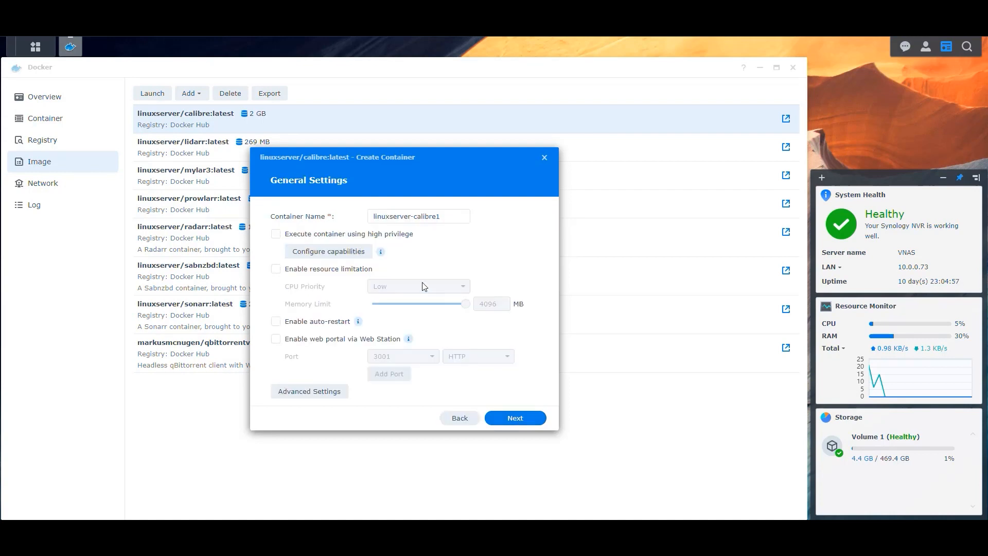
drag(418, 216, 264, 216)
text(C)
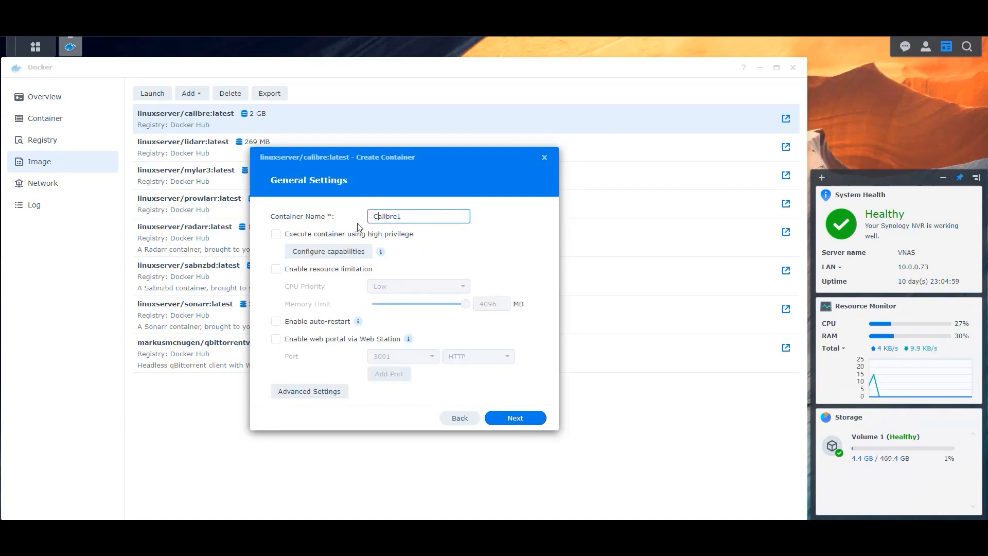
text(alibre1)
key(BackSpace)
click(300, 269)
click(276, 322)
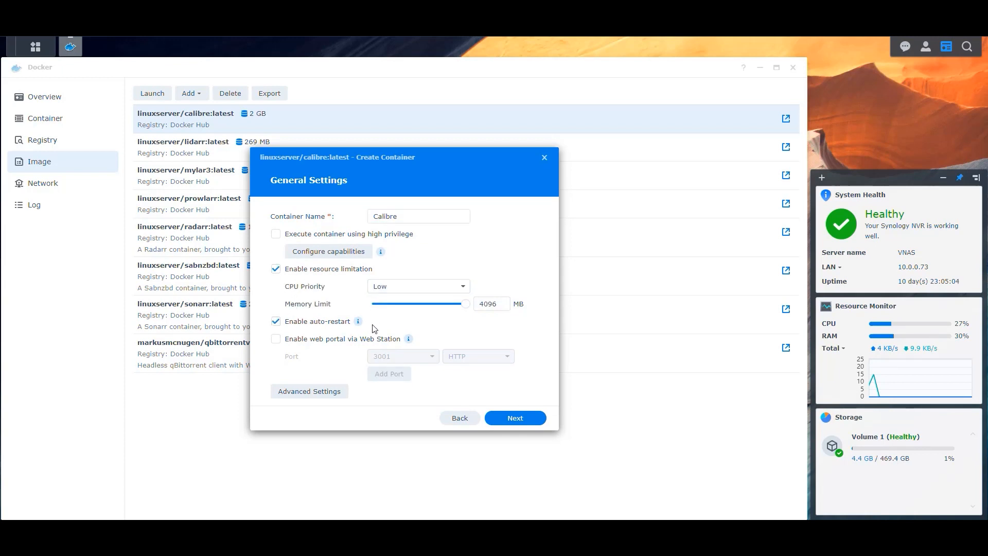
click(318, 393)
- Add the environment variable TZ with value America/New_York
scroll(397, 303, down, 3)
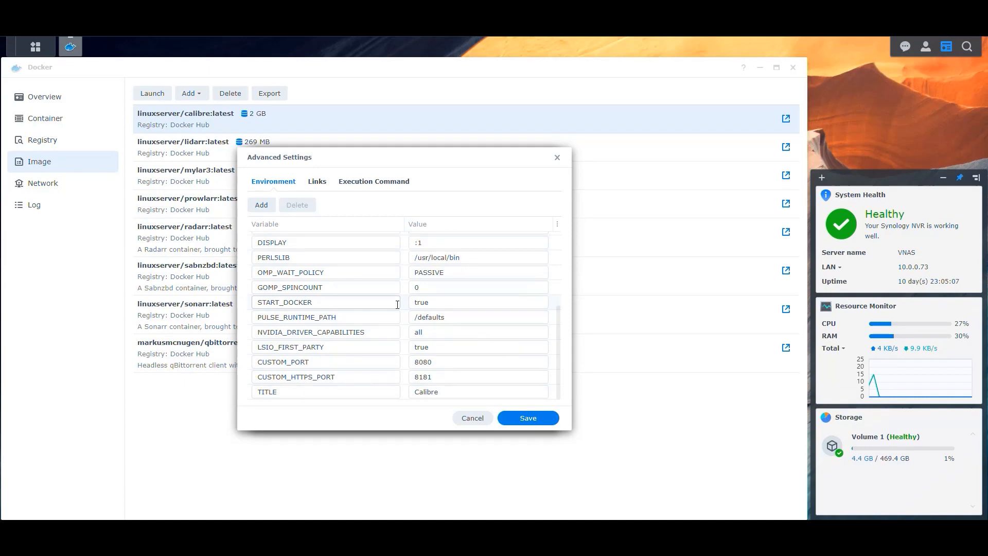
scroll(407, 319, up, 3)
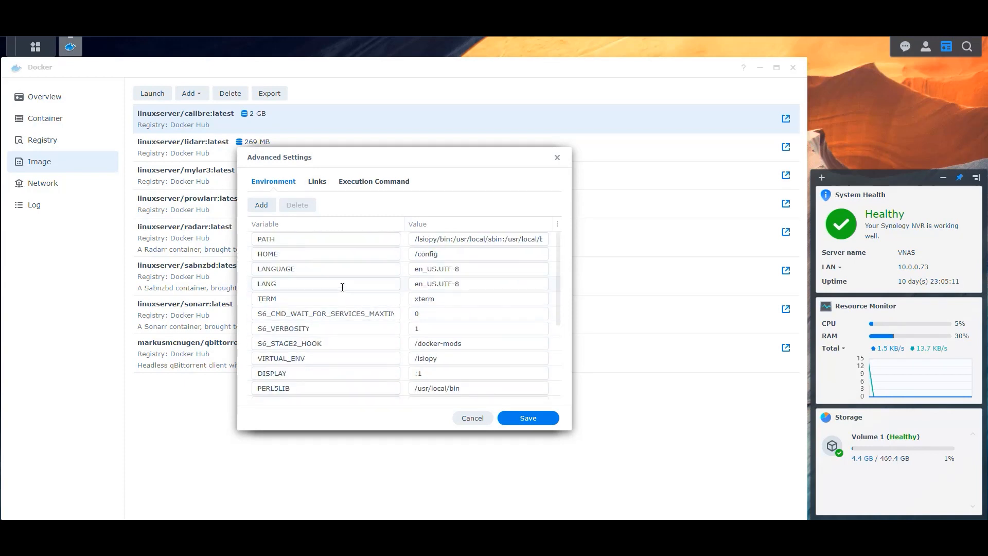
scroll(306, 281, down, 3)
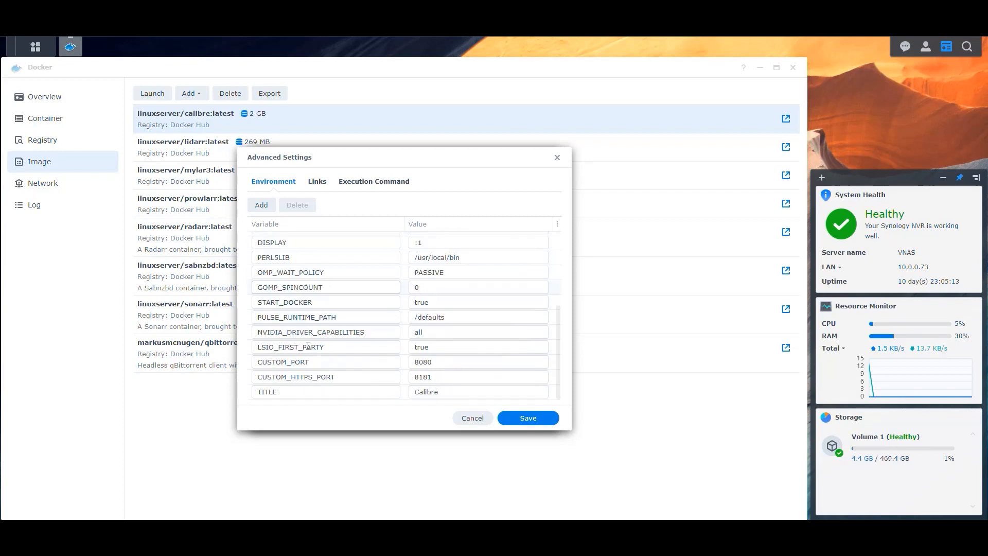
scroll(303, 333, up, 3)
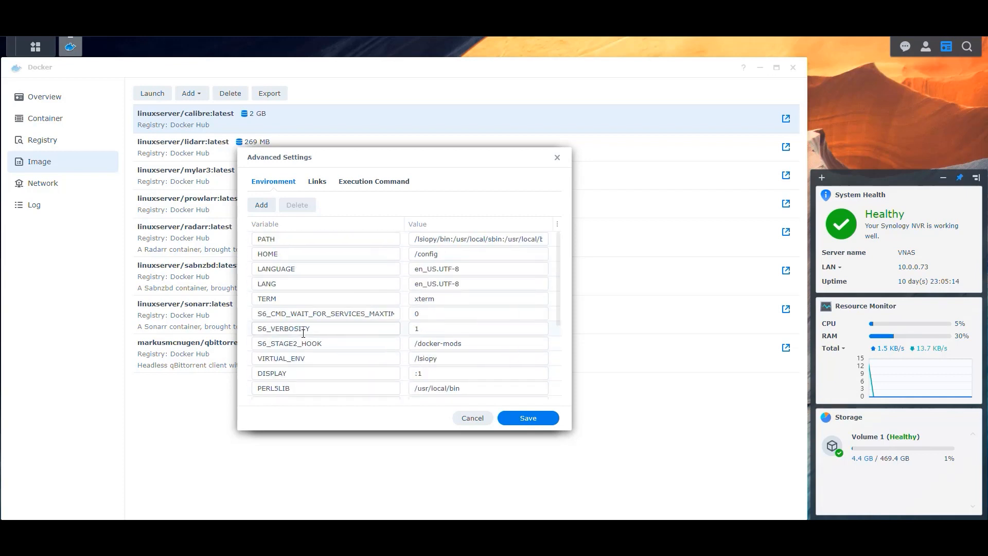
click(262, 205)
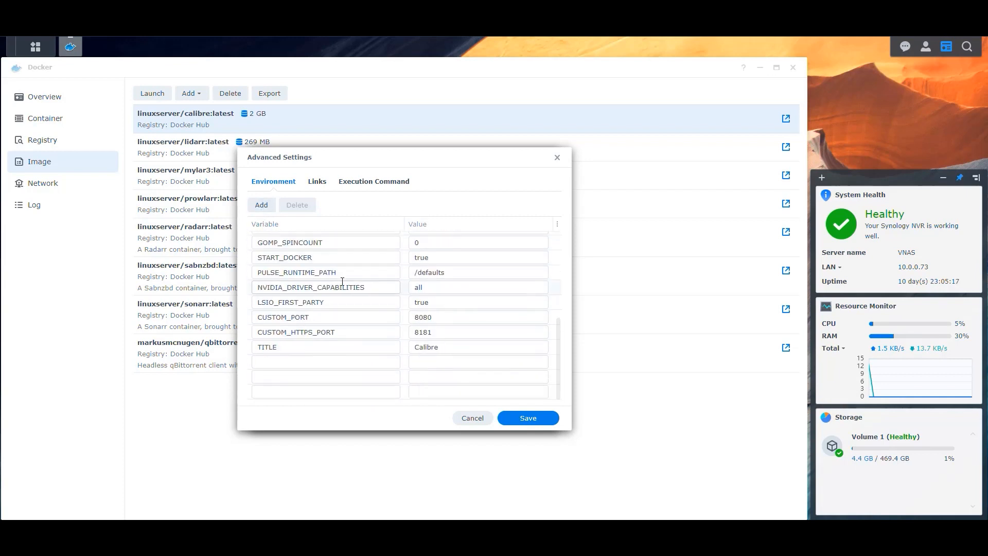
text(TZ)
key(Tab)
text(America/New)
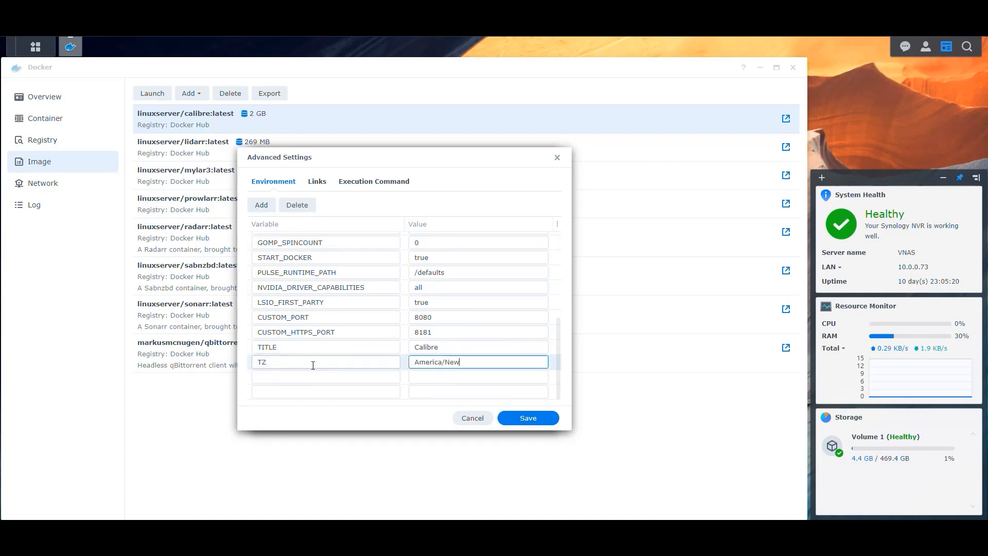
text()__York)
key(Tab)
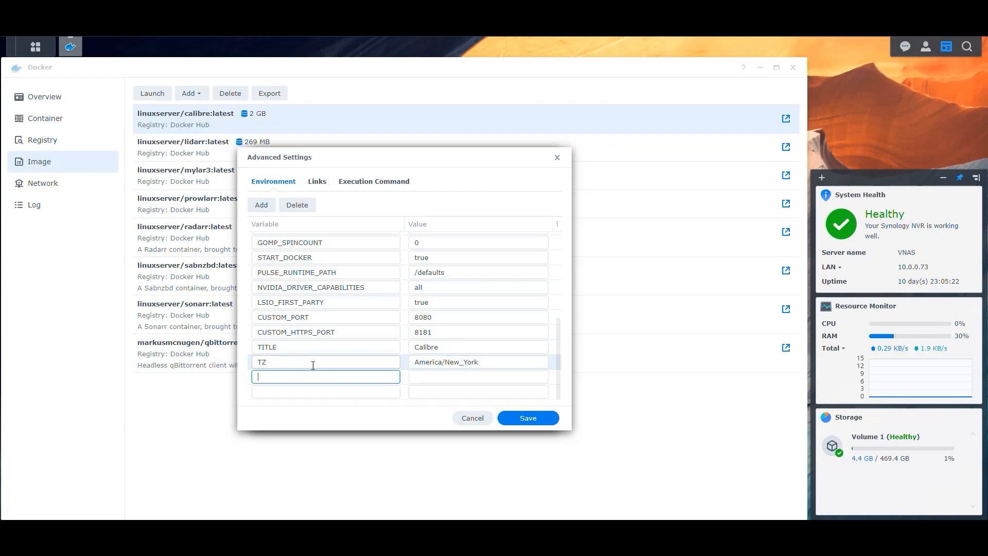
- Add variables PUID 1026 and PGID 100, then save the environment settings
text(PUDI)
key(BackSpace)
key(BackSpace)
key(BackSpace)
text(UID)
key(Tab)
text(1026)
key(Tab)
text(PGID)
key(Tab)
text(100)
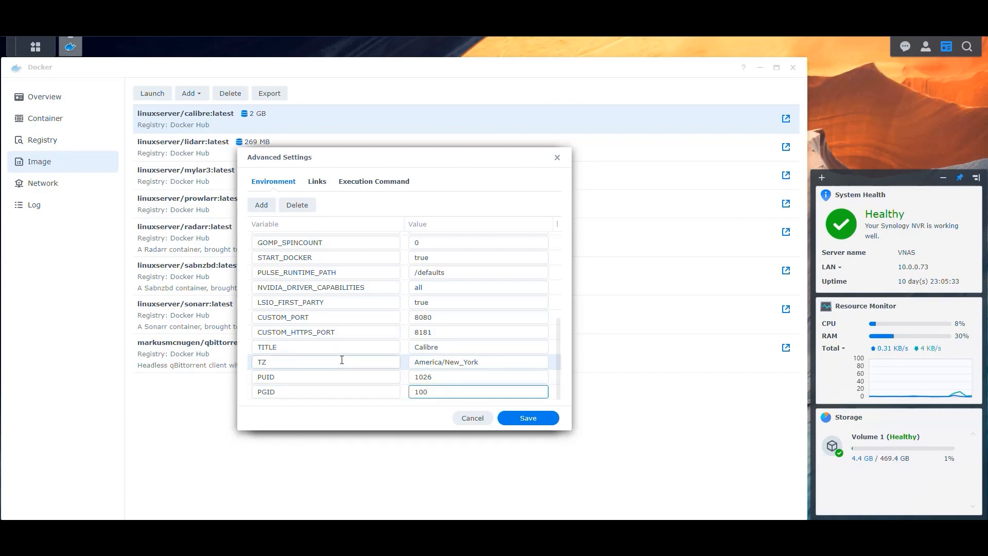
scroll(359, 364, up, 5)
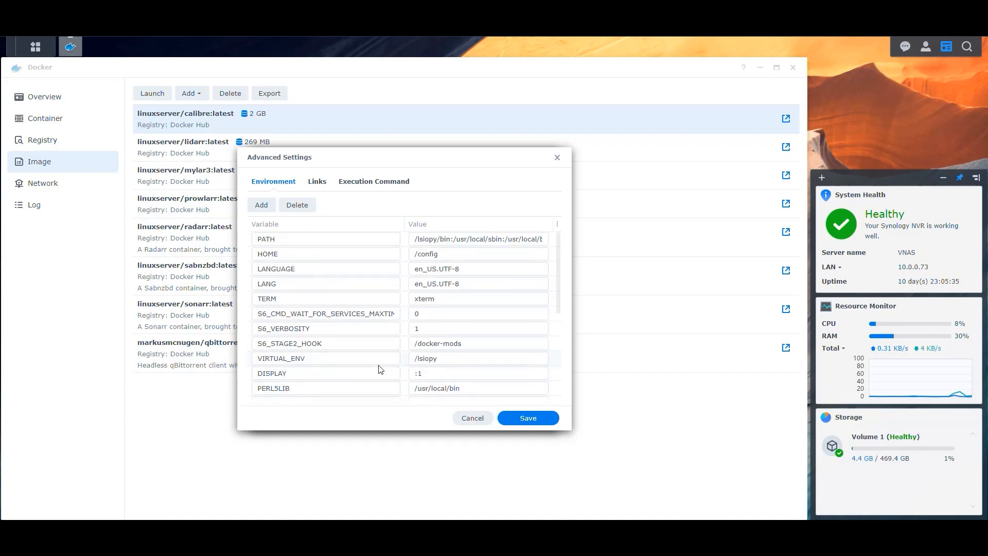
scroll(380, 366, down, 5)
click(528, 418)
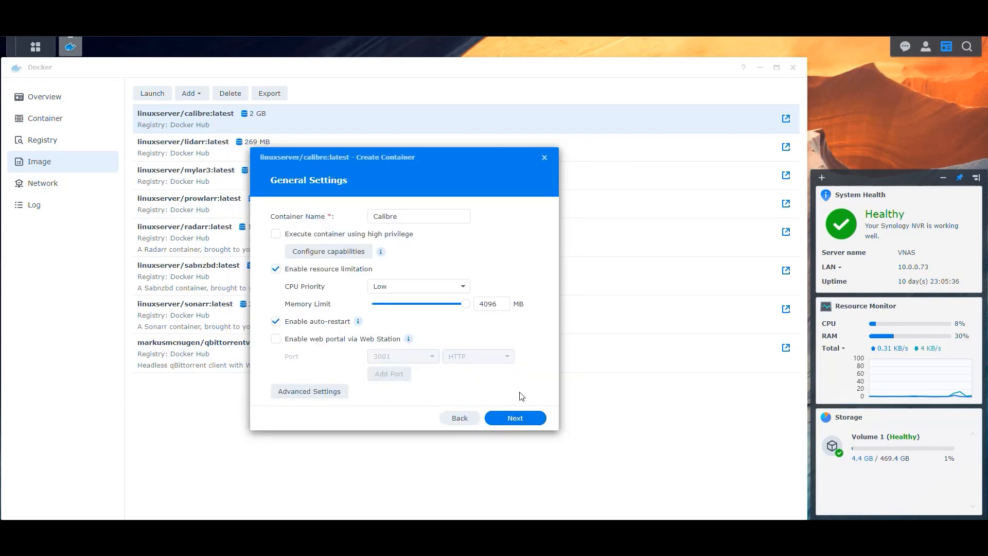
- Advance to Port Settings and inspect the container ports 3000 and 3001
click(525, 425)
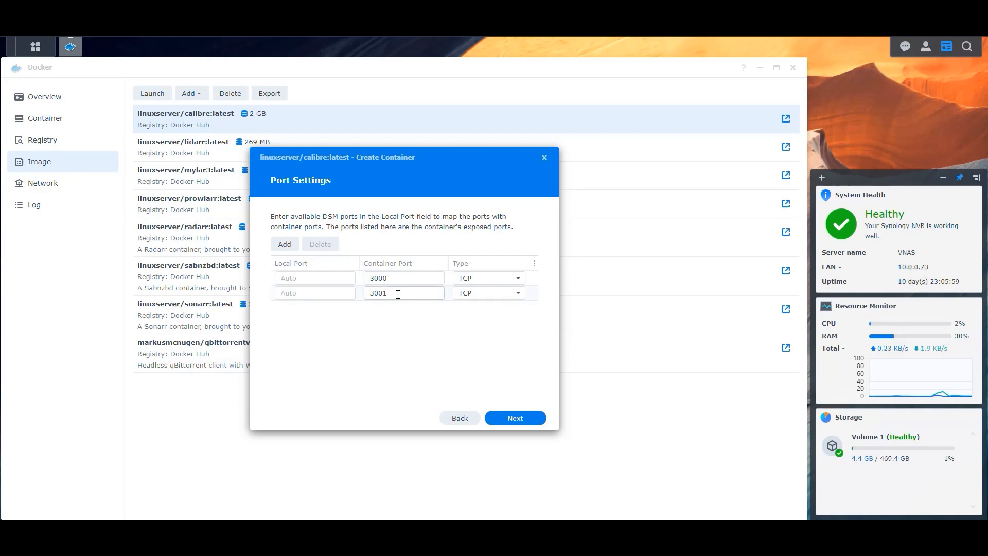
drag(397, 279, 327, 278)
drag(404, 292, 327, 291)
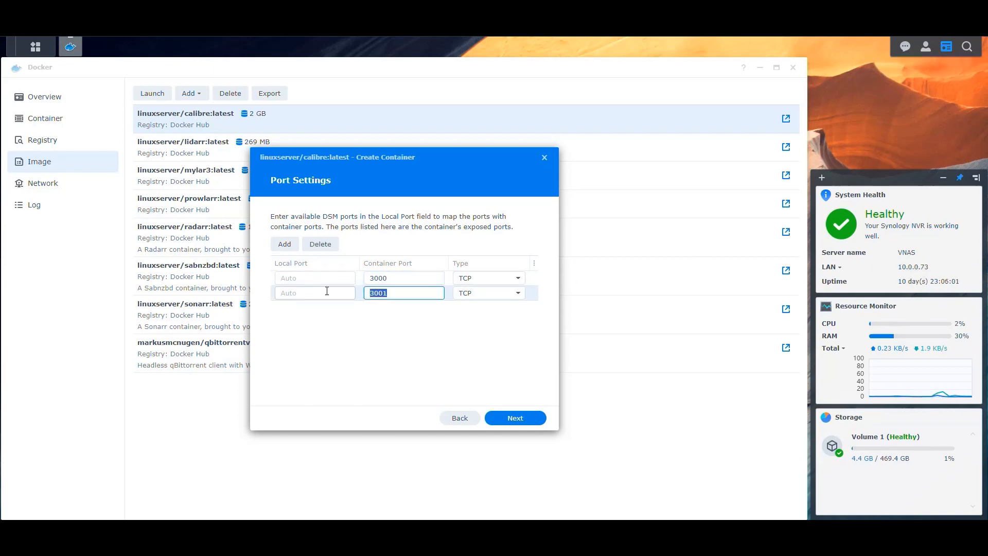
drag(401, 277, 330, 292)
click(393, 330)
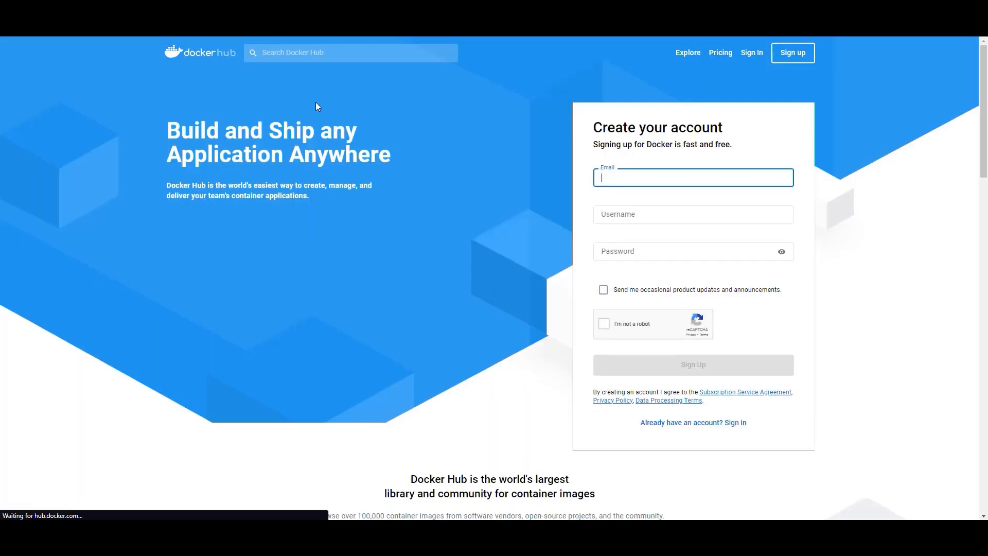
- Search Docker Hub for linuxserver/calibre and open its repository page
click(306, 54)
text(linuxserver)
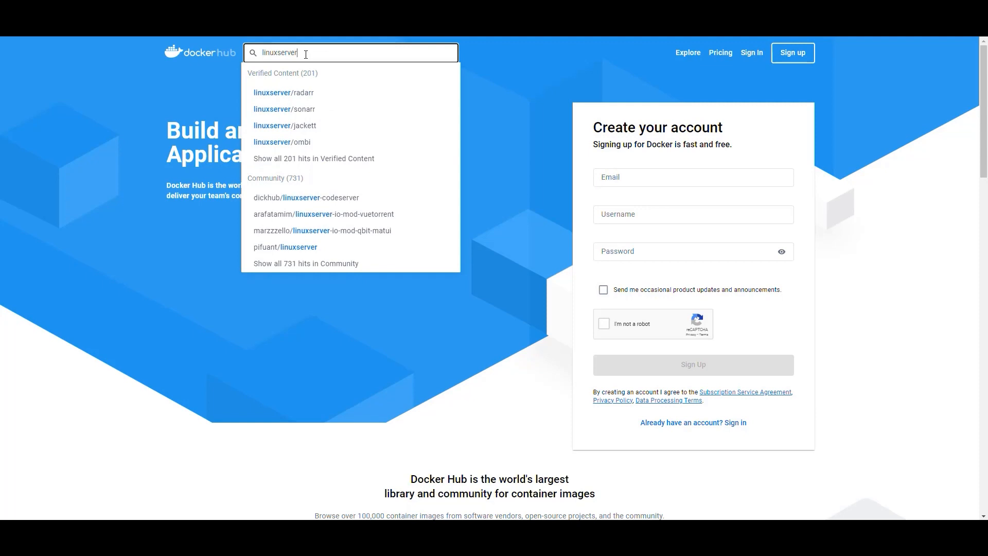
text(/calibre)
key(Return)
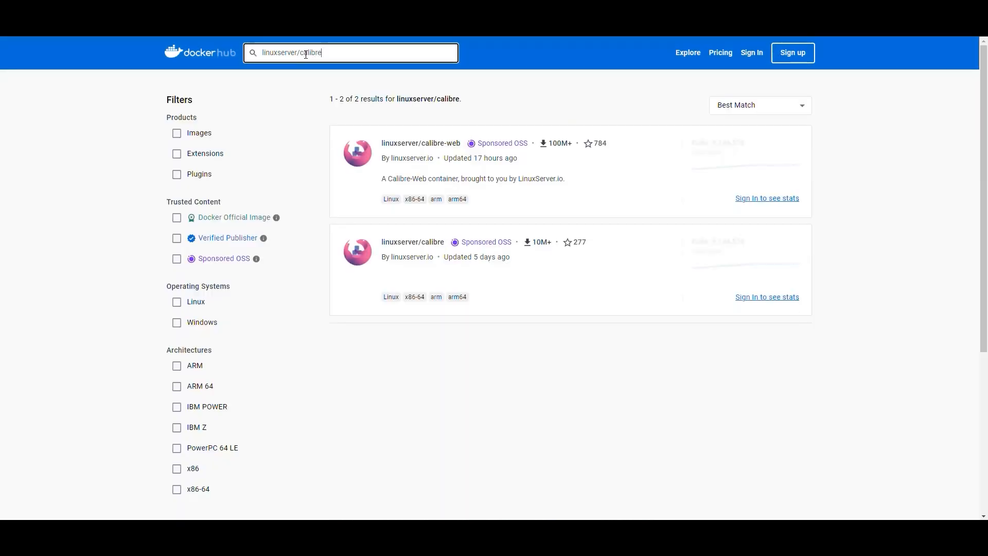
click(411, 243)
scroll(509, 206, down, 20)
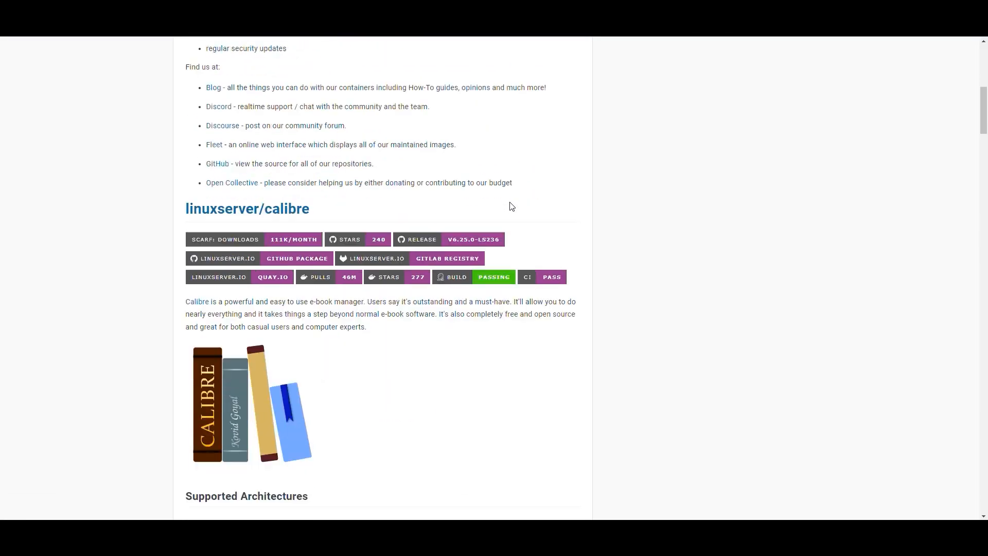
scroll(503, 206, down, 9)
scroll(503, 206, up, 5)
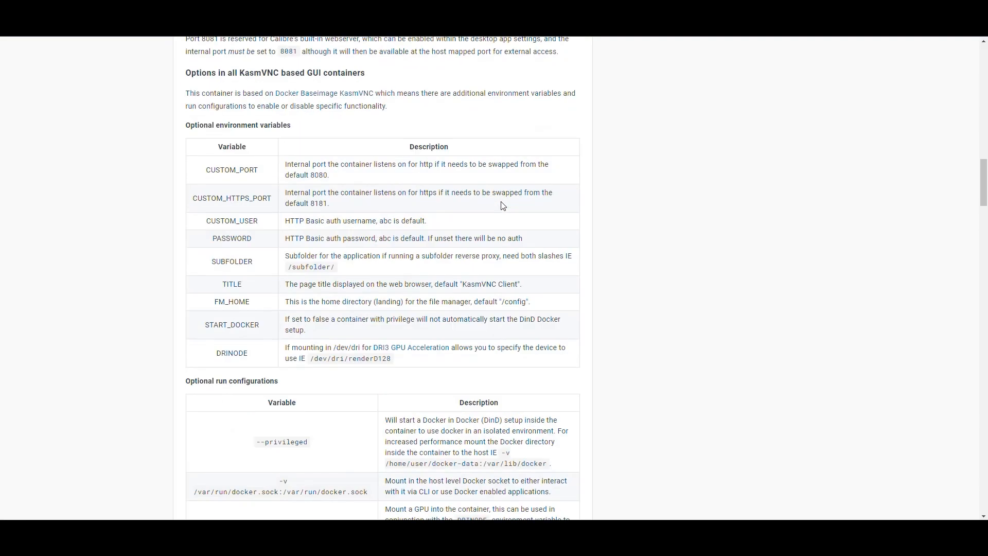
scroll(502, 206, down, 1)
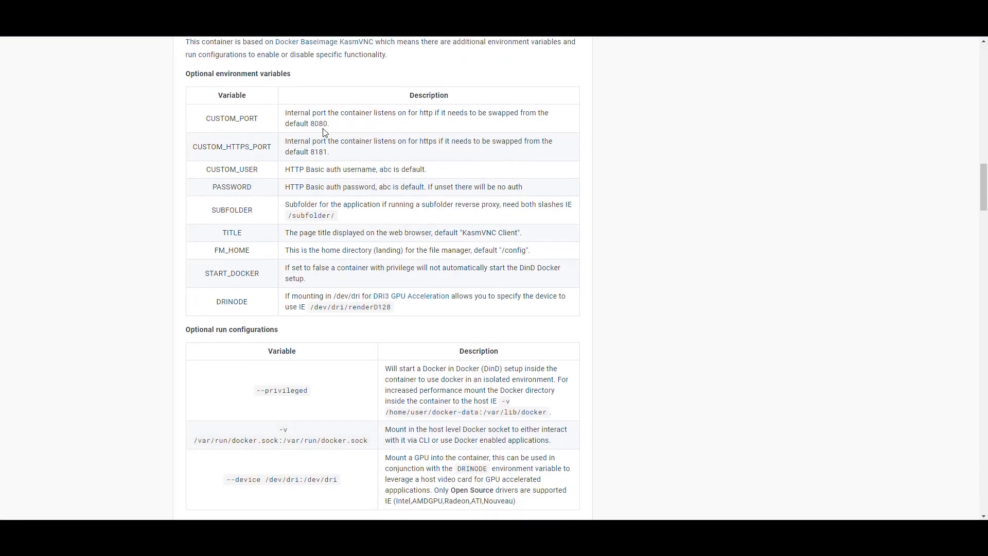
- Review the port defaults: CUSTOM_PORT 8080, CUSTOM_HTTPS_PORT 8181, and the 8080:8080 compose mapping
drag(328, 123, 309, 152)
click(388, 156)
drag(328, 152, 312, 152)
click(328, 126)
scroll(320, 139, down, 10)
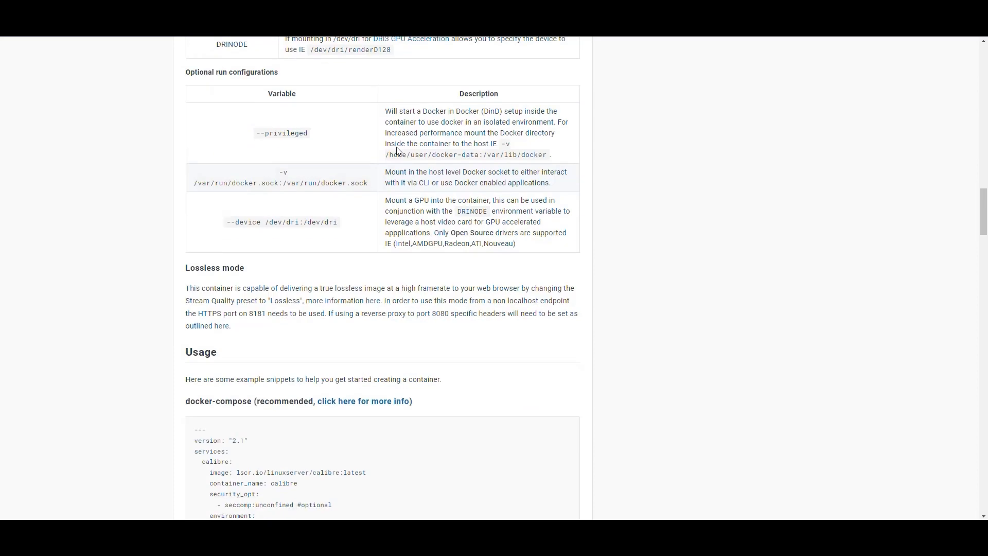
scroll(360, 190, down, 3)
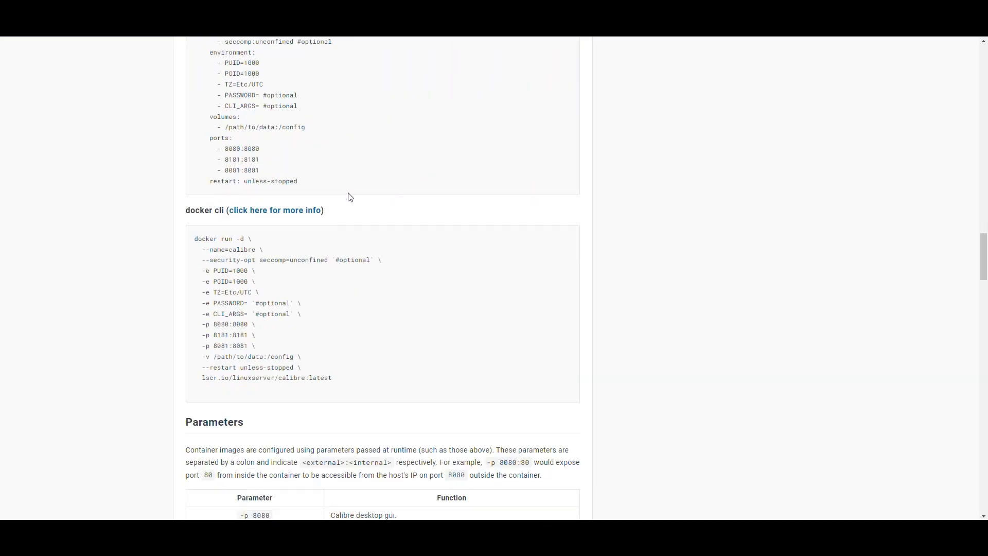
scroll(330, 206, up, 2)
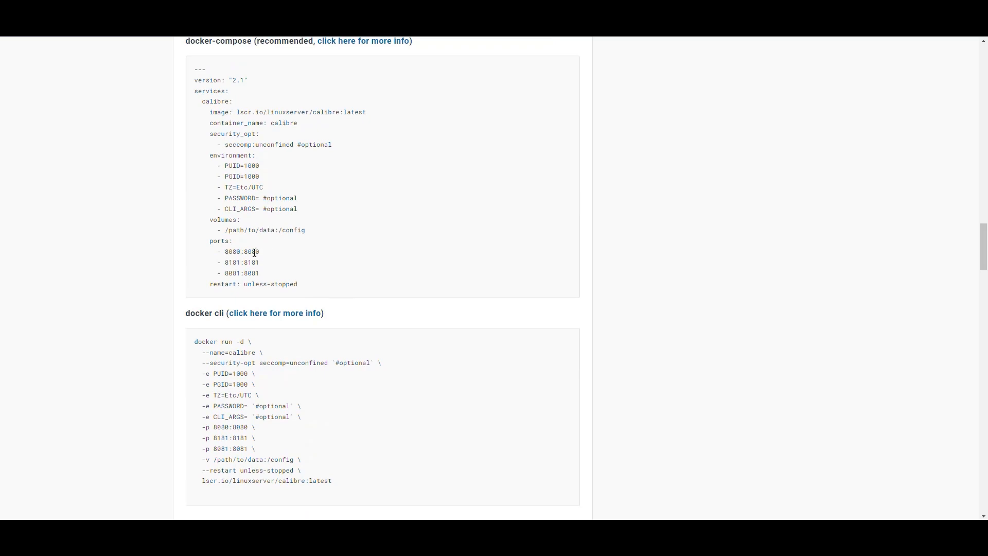
drag(264, 254, 227, 254)
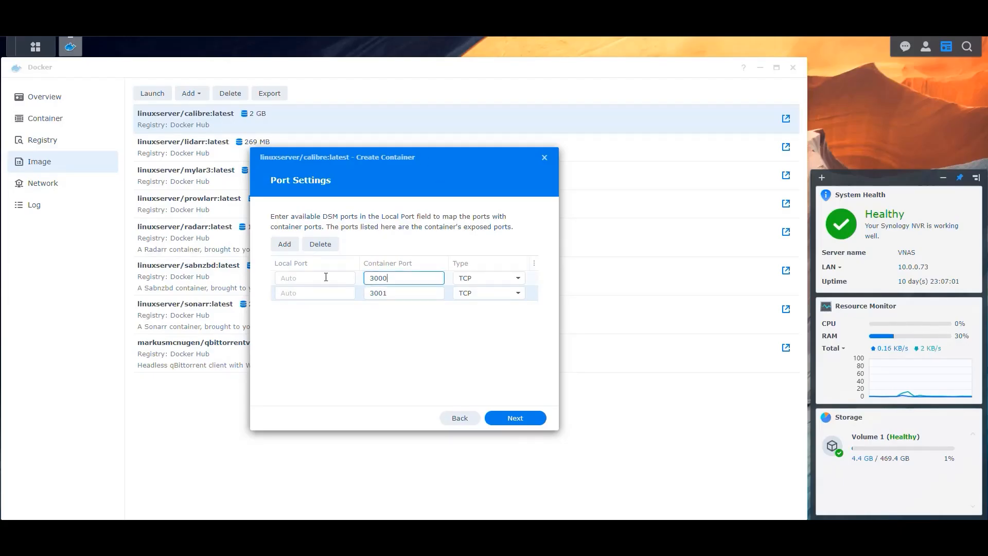
- Change container port 3000 to 8080 with local port 8089, delete the 3001 row, and continue
double_click(378, 278)
text(8080)
click(391, 294)
click(320, 244)
click(320, 277)
text(8089)
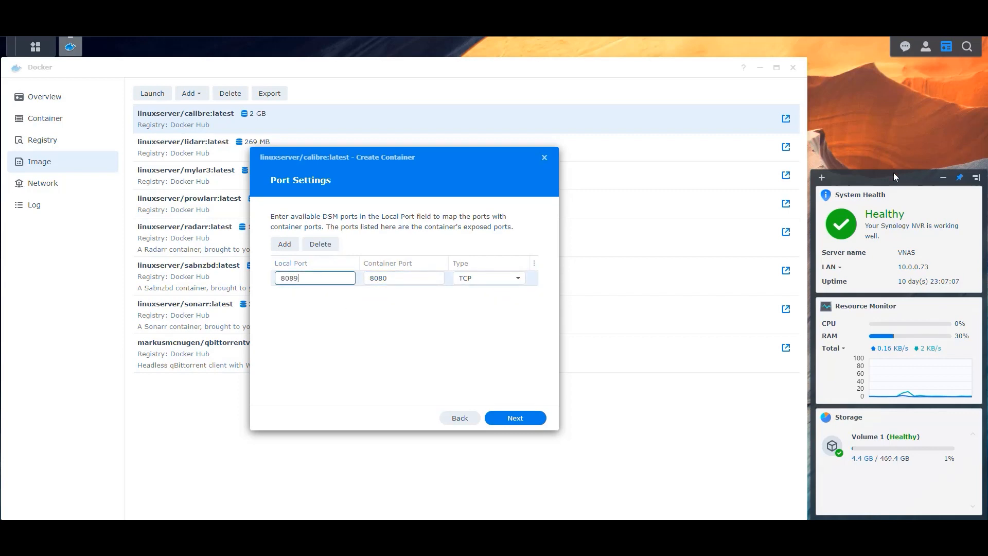
click(515, 418)
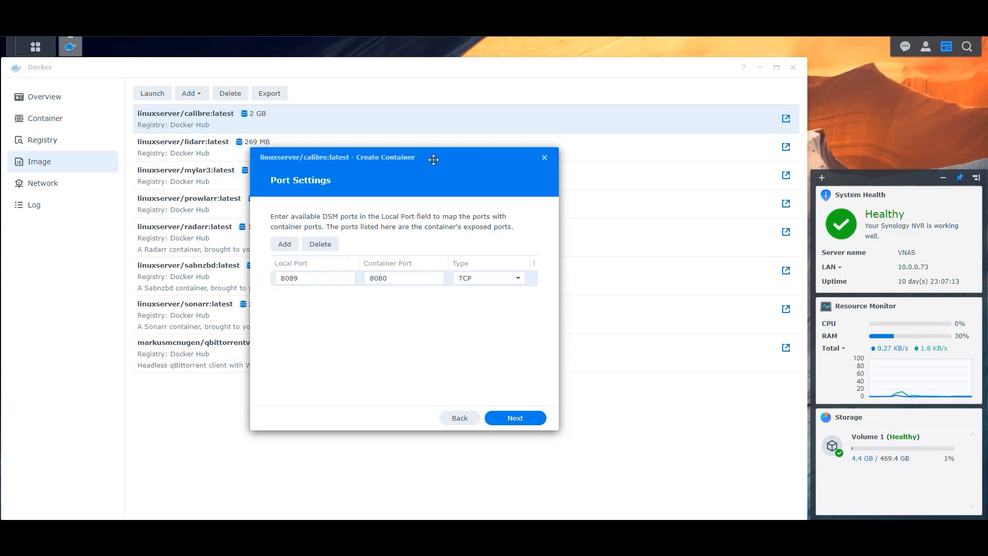
click(515, 418)
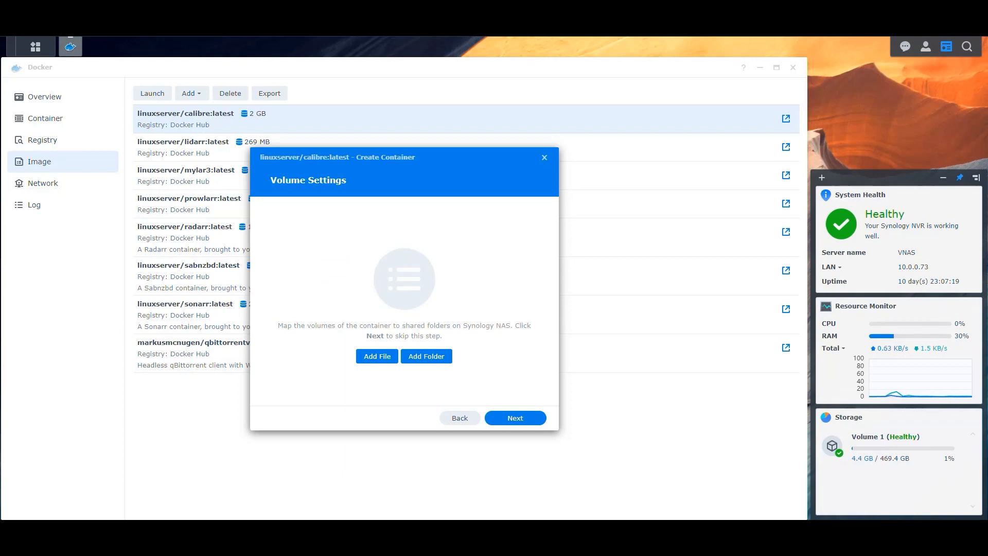
- Create a Calibre folder under docker/Configs and add it as a volume
click(422, 357)
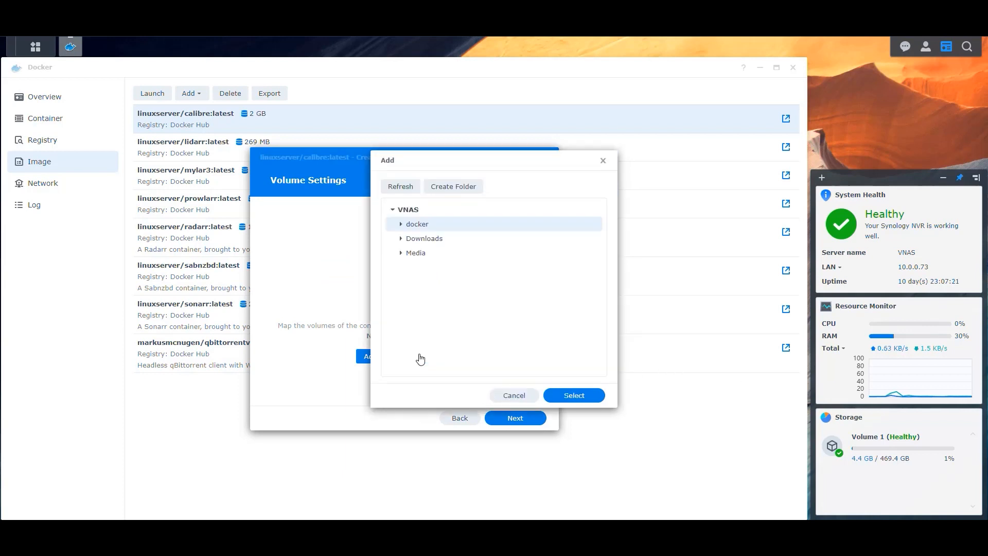
click(401, 224)
click(408, 239)
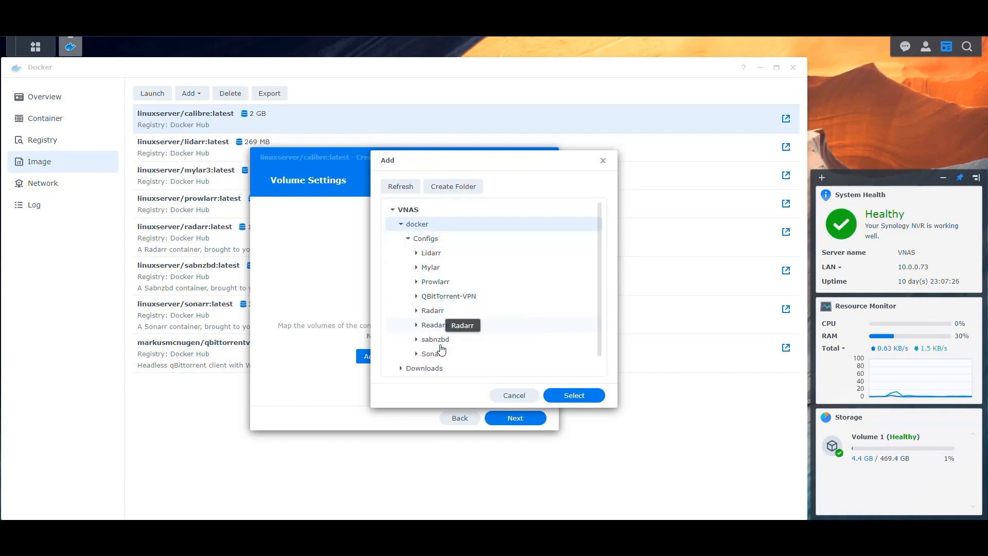
click(429, 241)
click(453, 186)
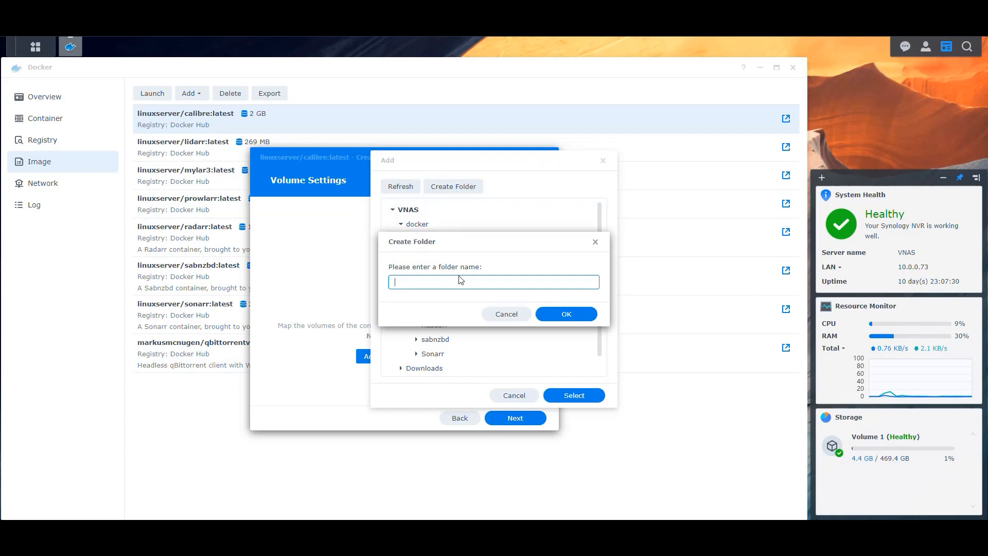
text(Calibre)
click(566, 314)
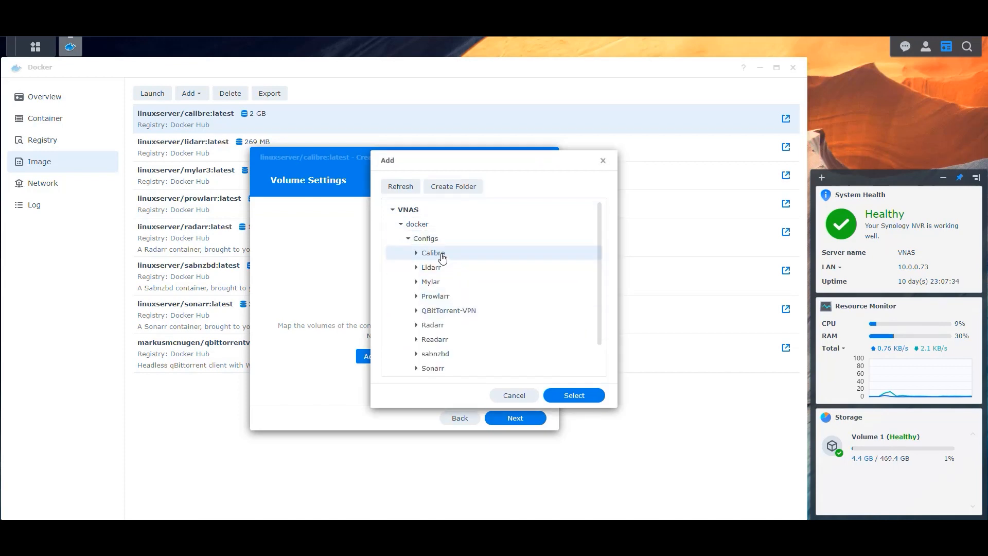
click(571, 396)
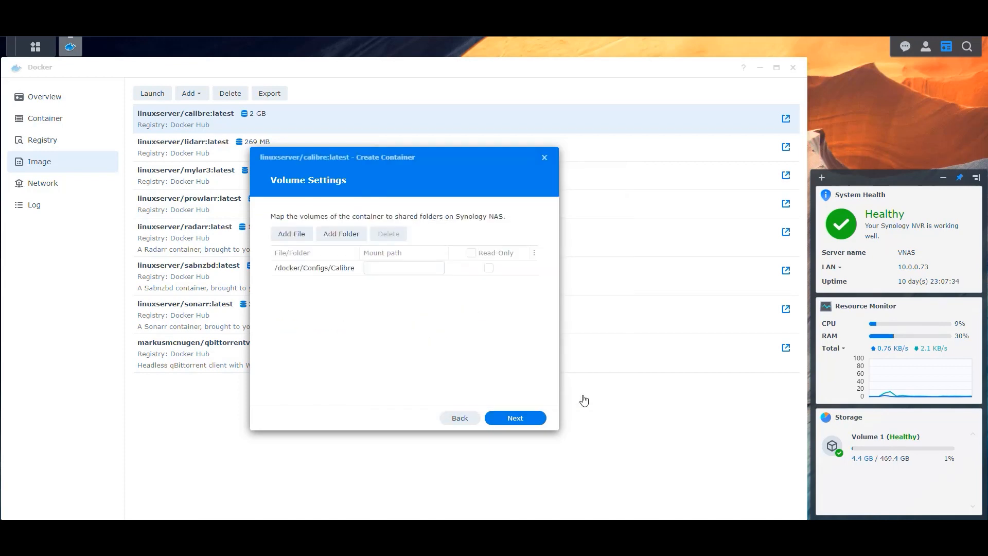
- Add the readarr completed-downloads folder and Media/Books as further volumes
click(342, 234)
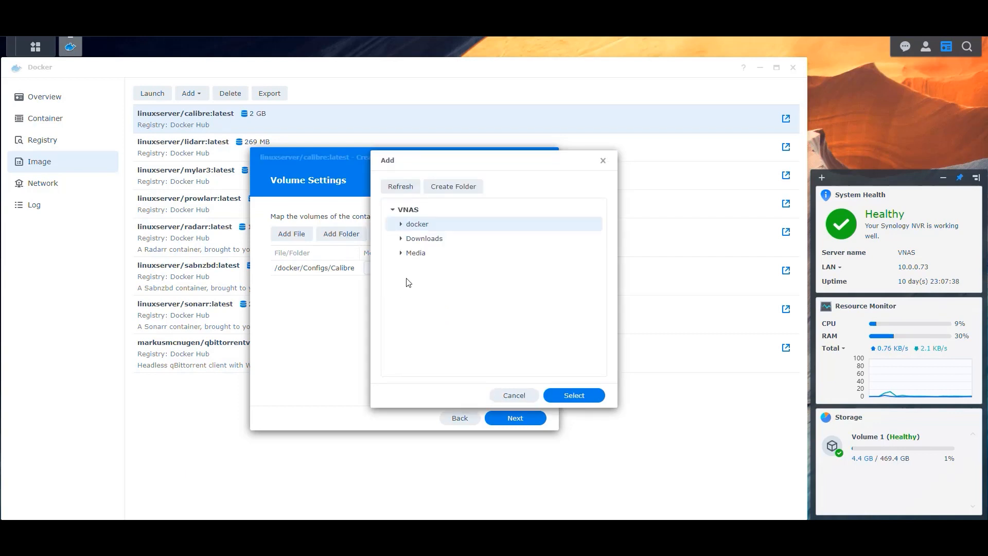
click(401, 225)
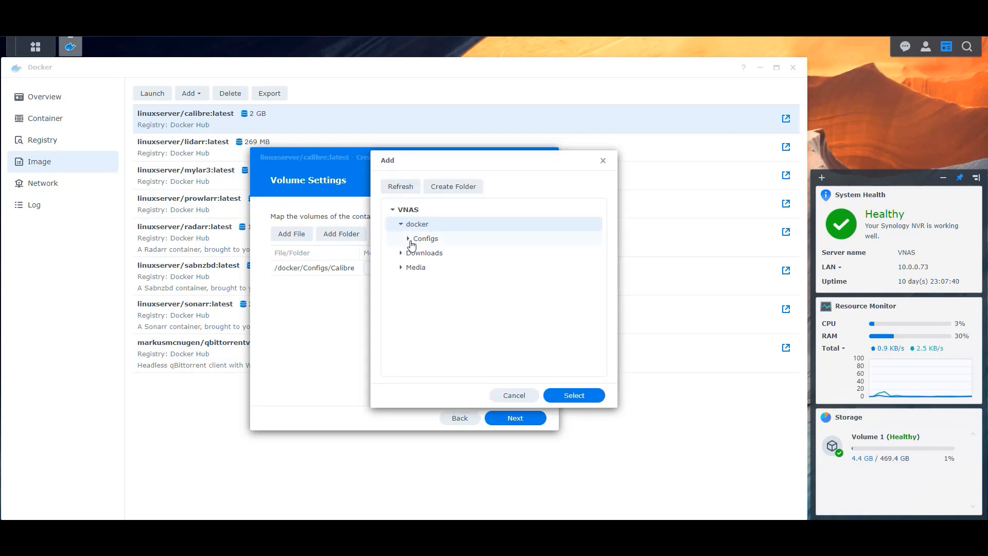
click(401, 225)
click(401, 240)
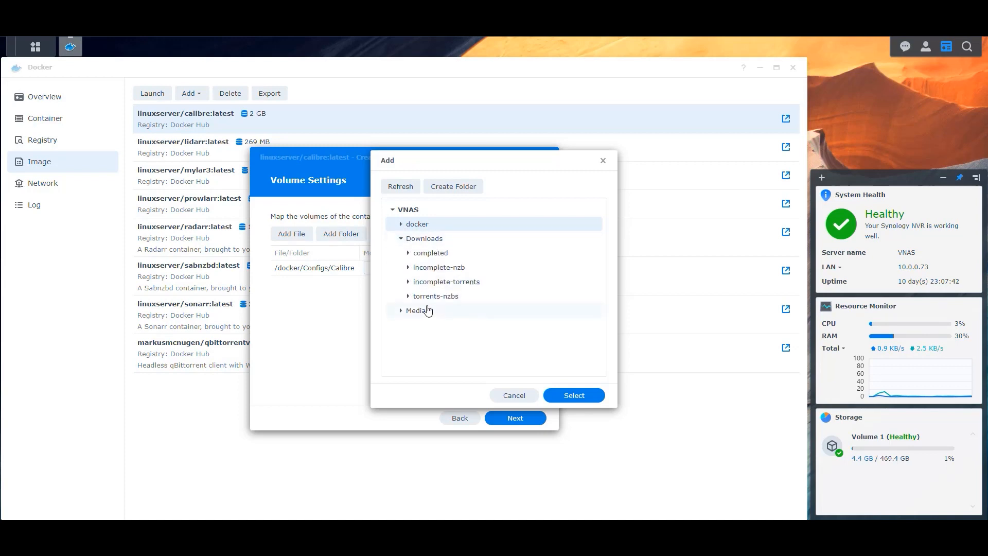
click(408, 254)
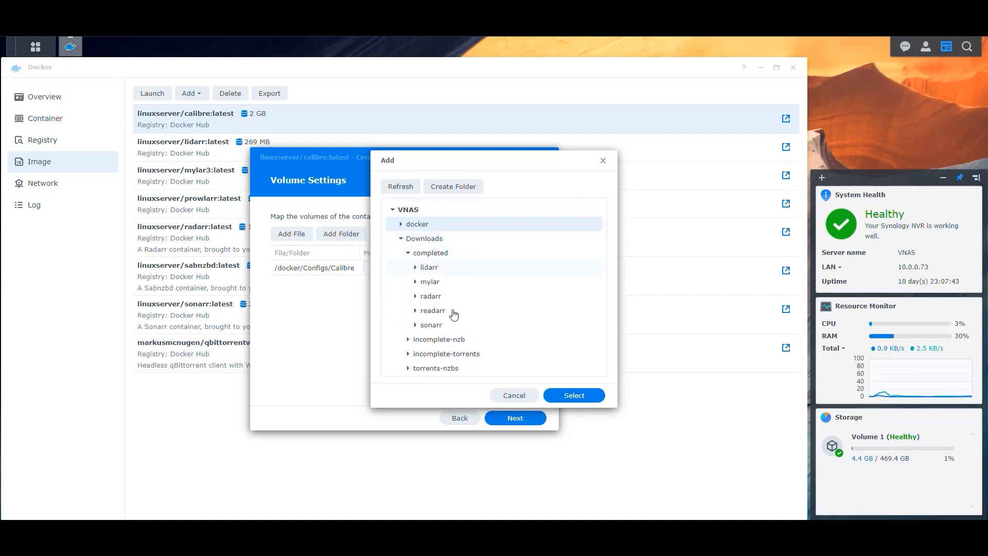
click(439, 312)
click(575, 395)
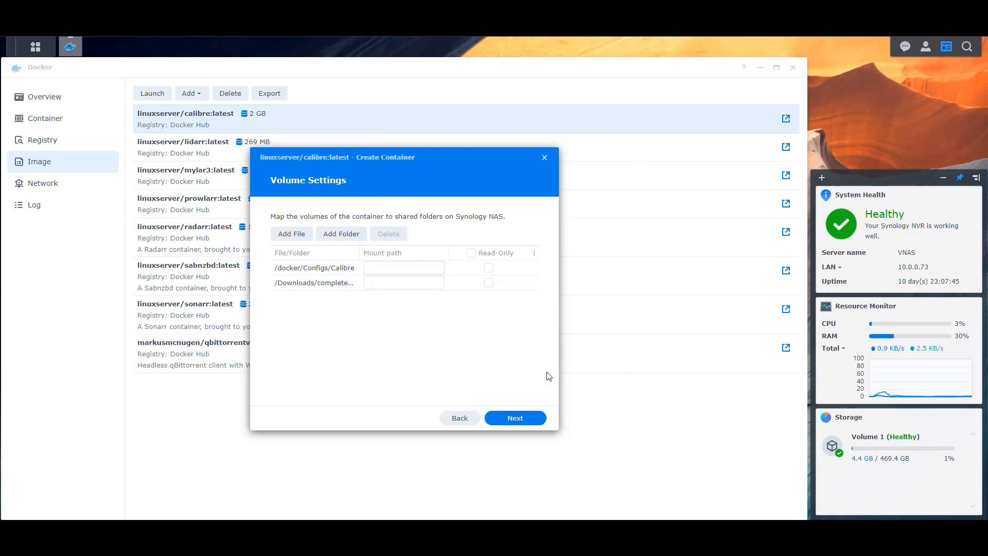
click(342, 235)
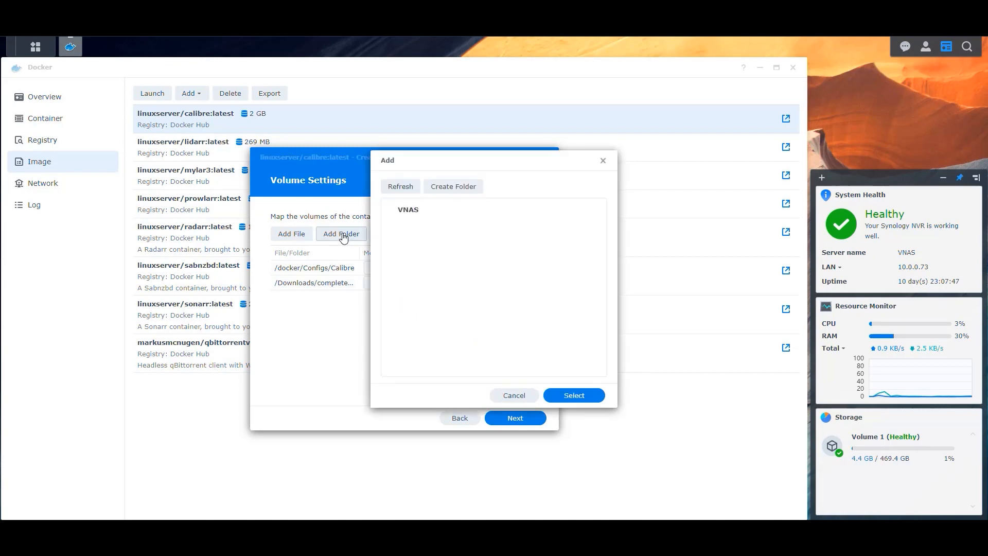
click(402, 254)
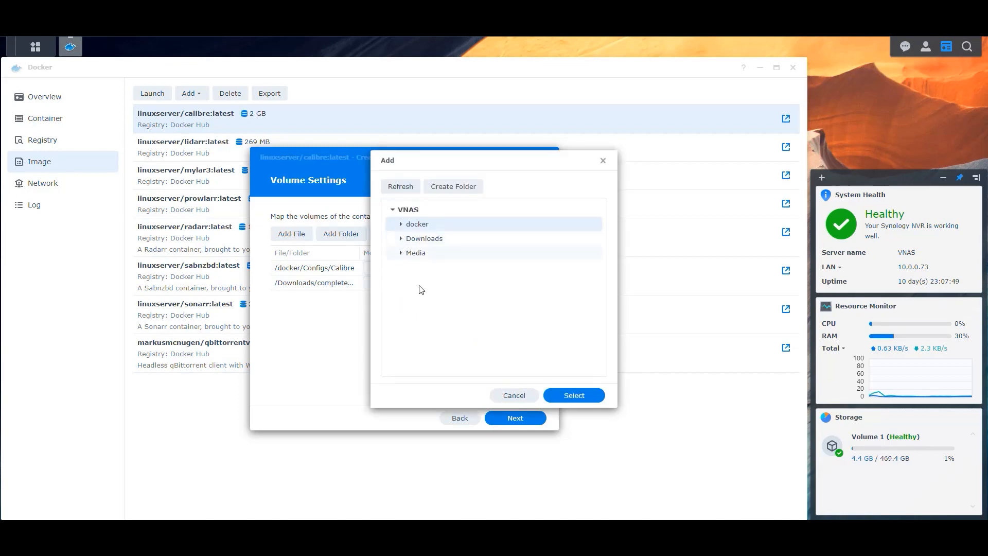
click(421, 286)
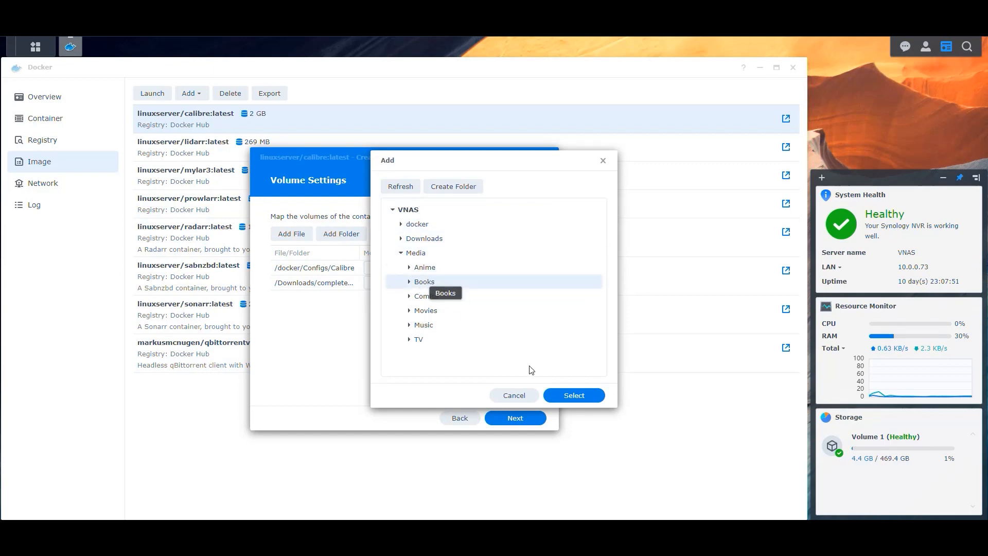
click(574, 395)
- Set the mount paths to /config, /downloads and /books and proceed to the summary
click(408, 268)
text(/config)
key(Tab)
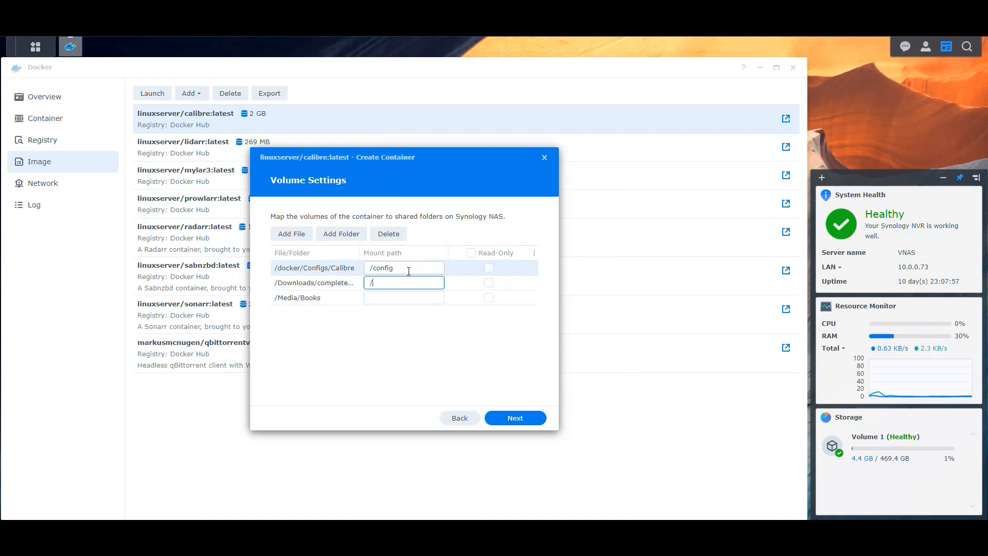
text(/downloads)
key(Tab)
text(/books)
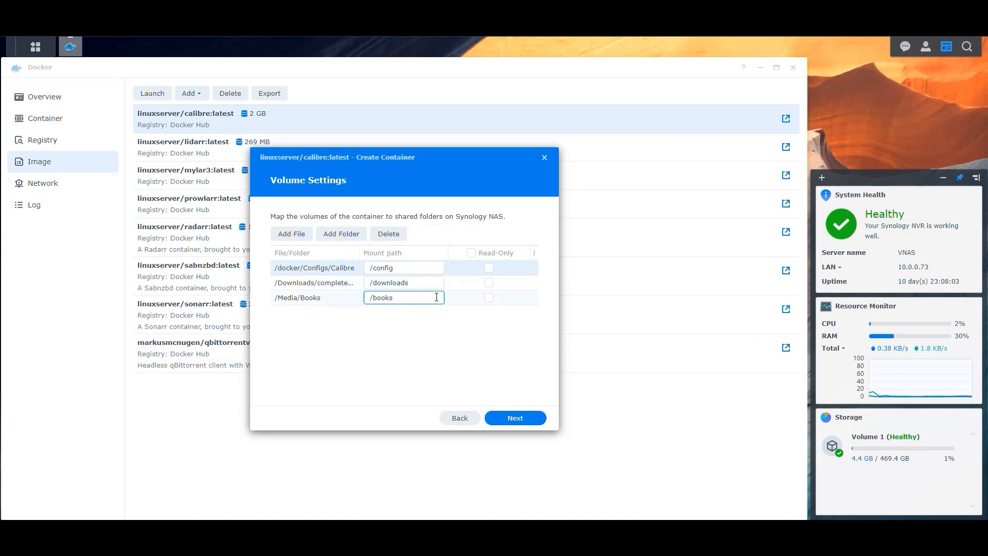
click(520, 419)
- Complete the wizard with the Calibre container set to run immediately after setup
scroll(437, 306, down, 5)
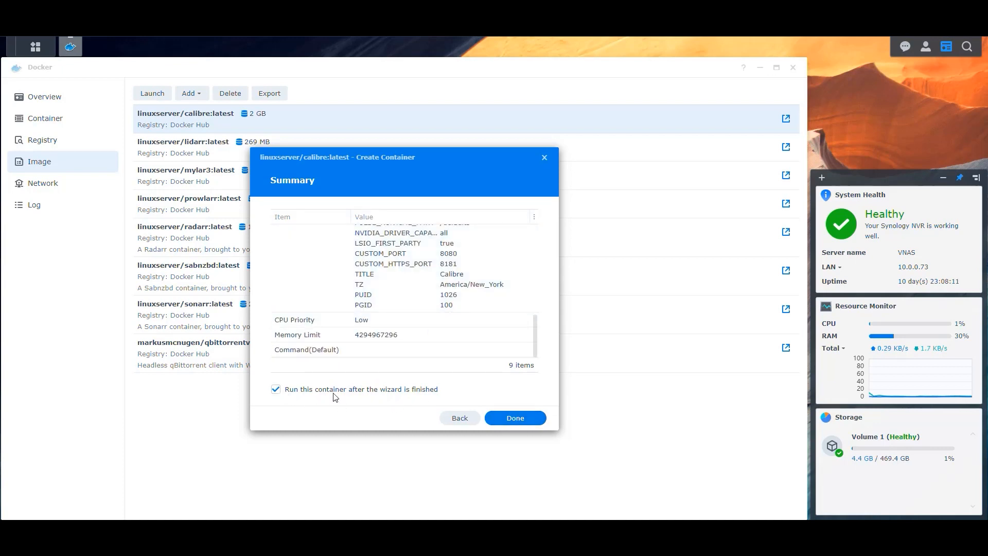
click(520, 418)
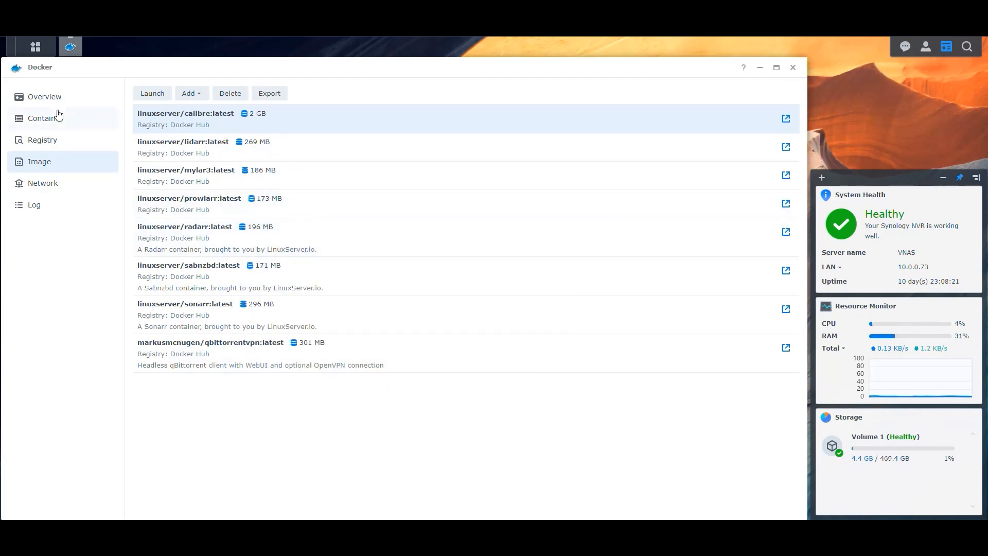
- Open the Calibre container's log and refresh it until the KasmVNC startup lines appear
click(41, 123)
double_click(165, 114)
click(180, 96)
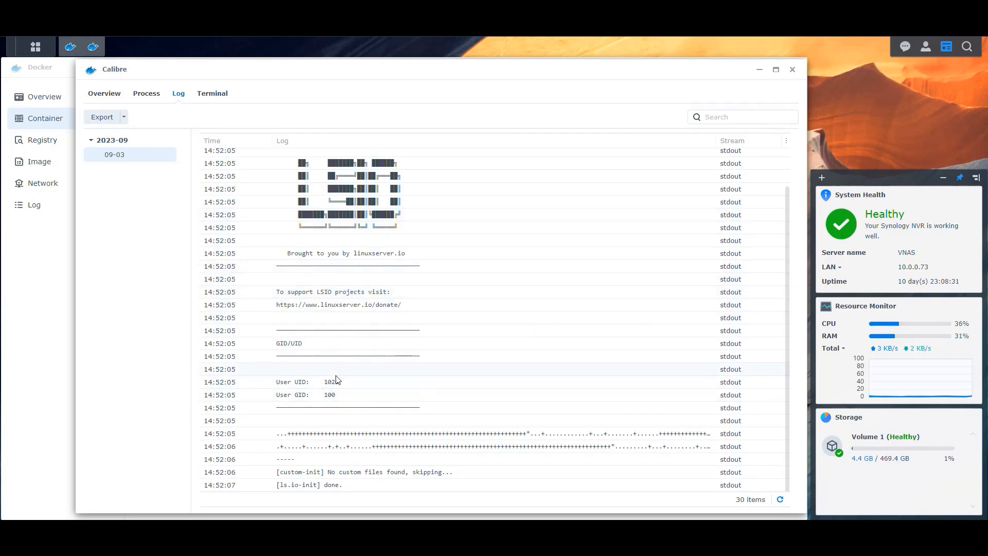
click(783, 499)
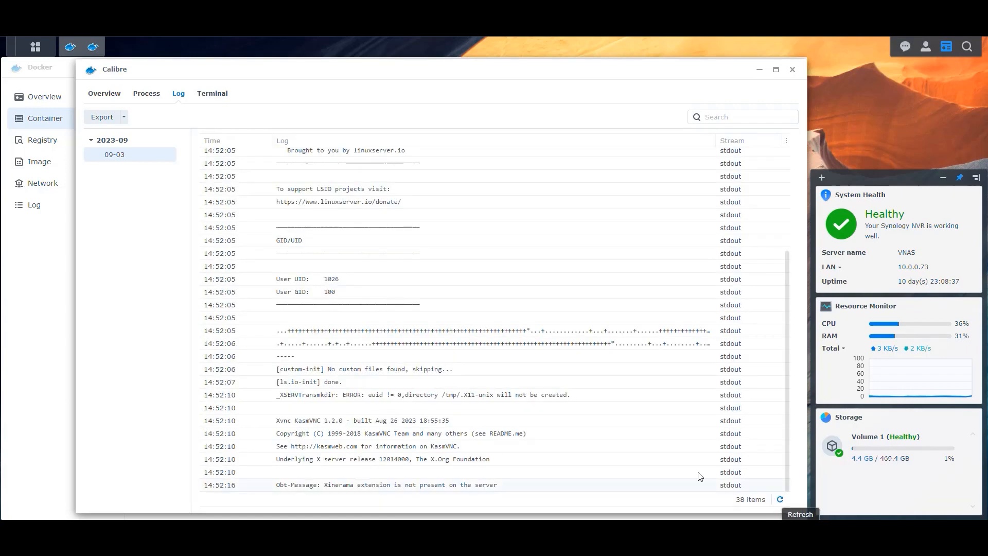
click(347, 463)
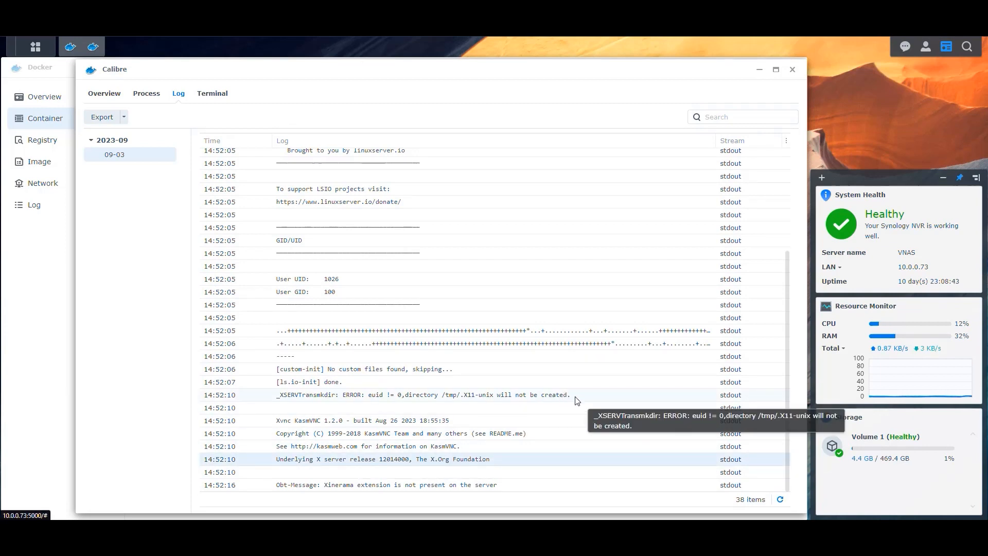
click(781, 502)
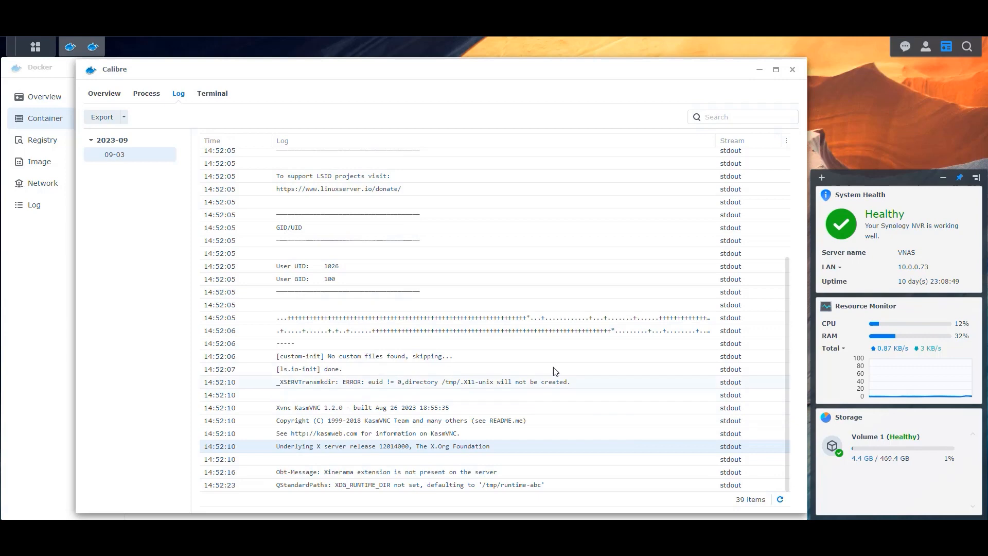
click(780, 500)
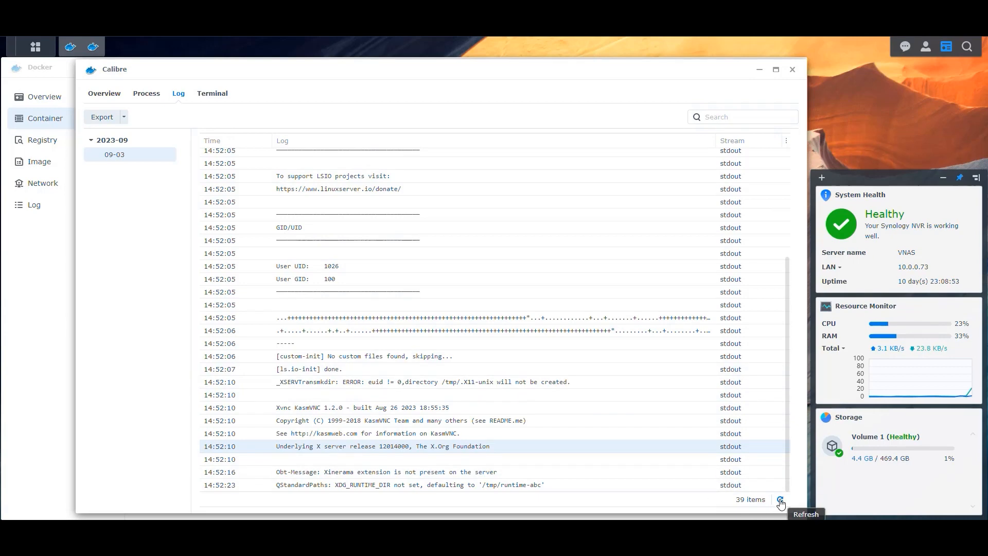
click(780, 501)
click(780, 501)
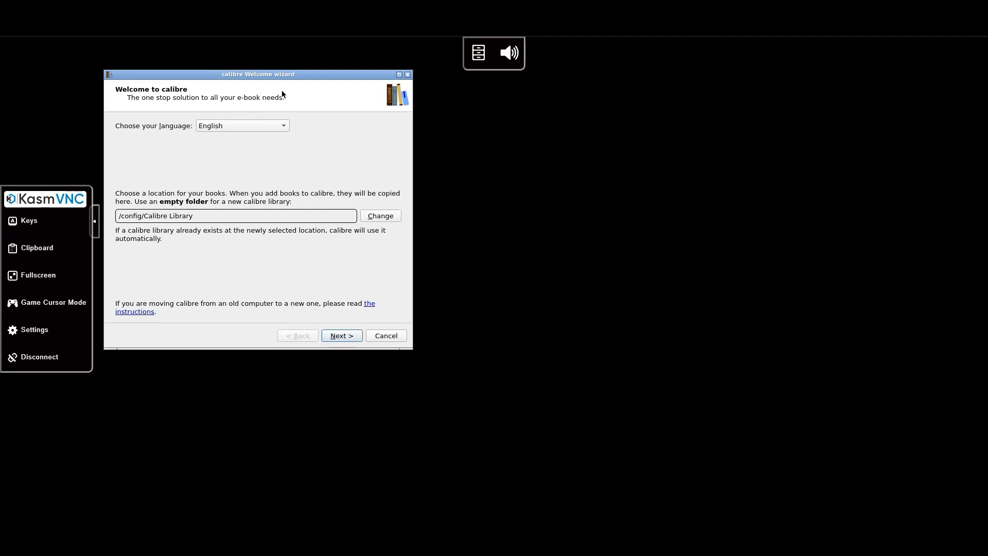
- Change the library location from /config/Calibre Library to the /books folder
drag(280, 76, 481, 110)
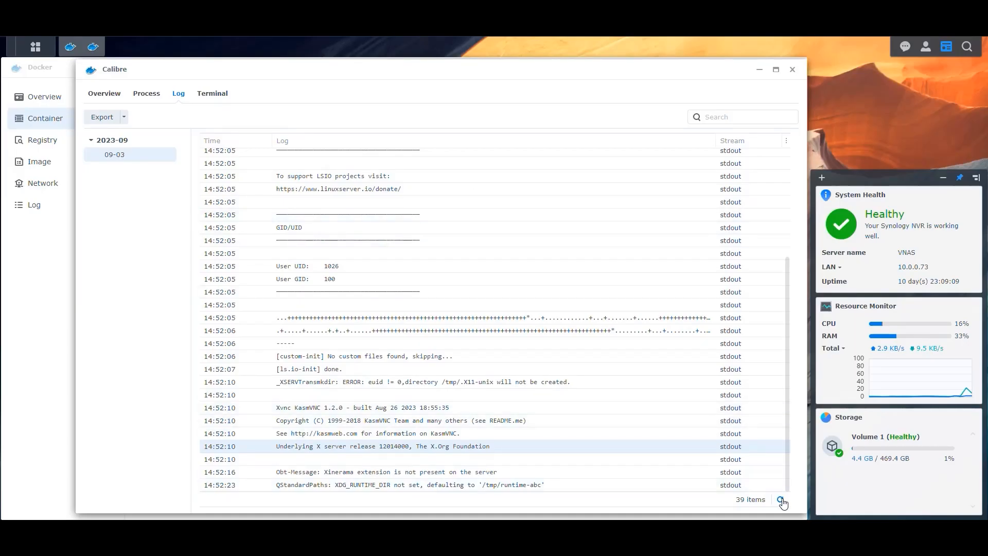
click(781, 500)
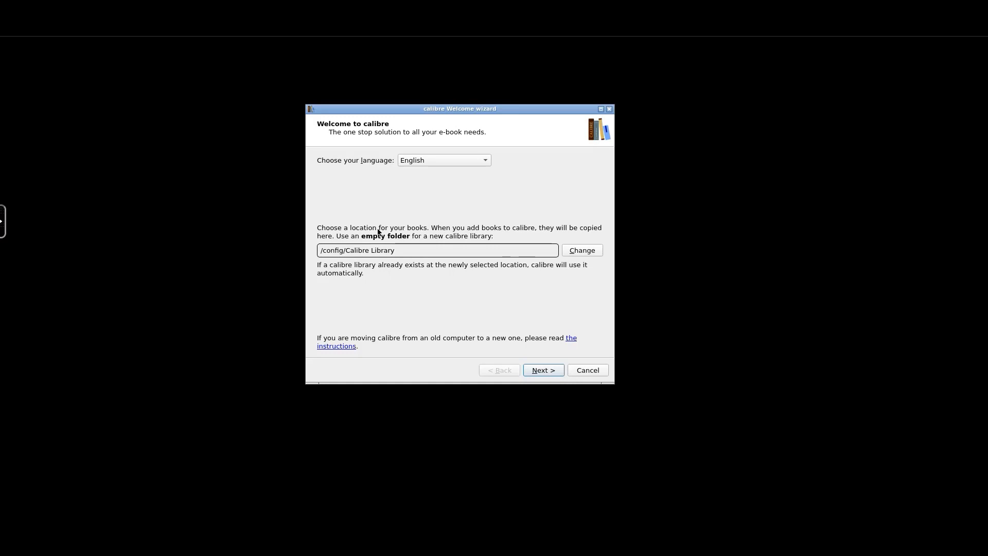
click(578, 249)
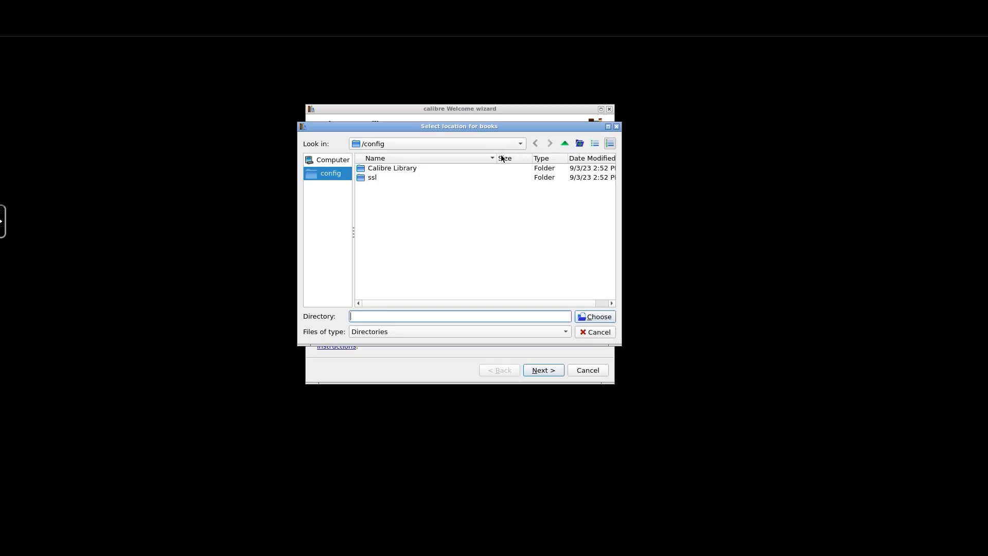
click(519, 144)
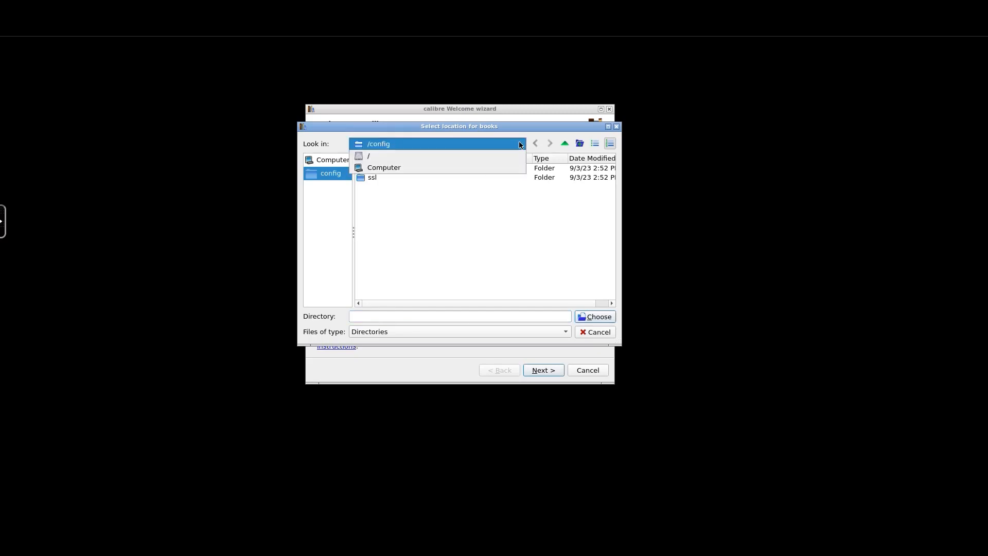
click(390, 156)
double_click(376, 186)
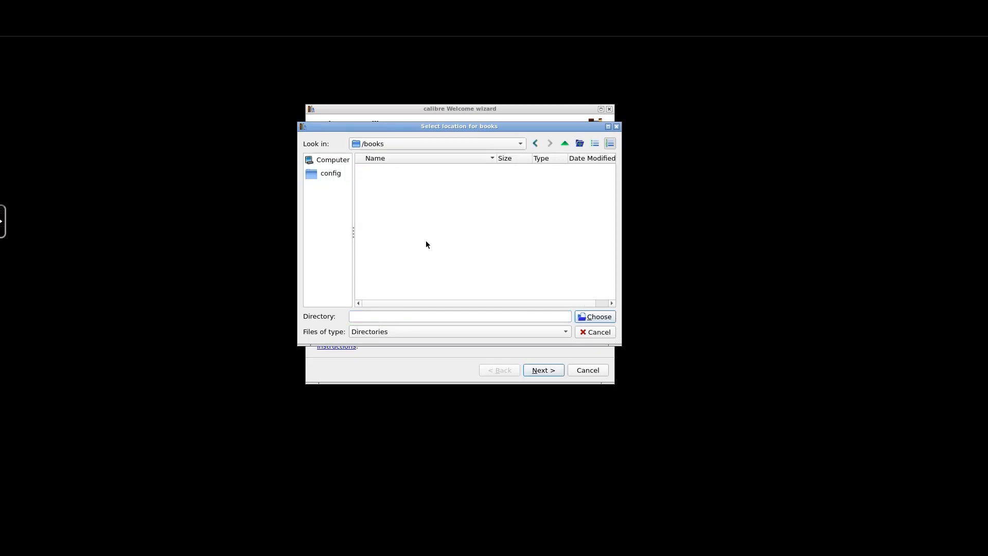
click(598, 318)
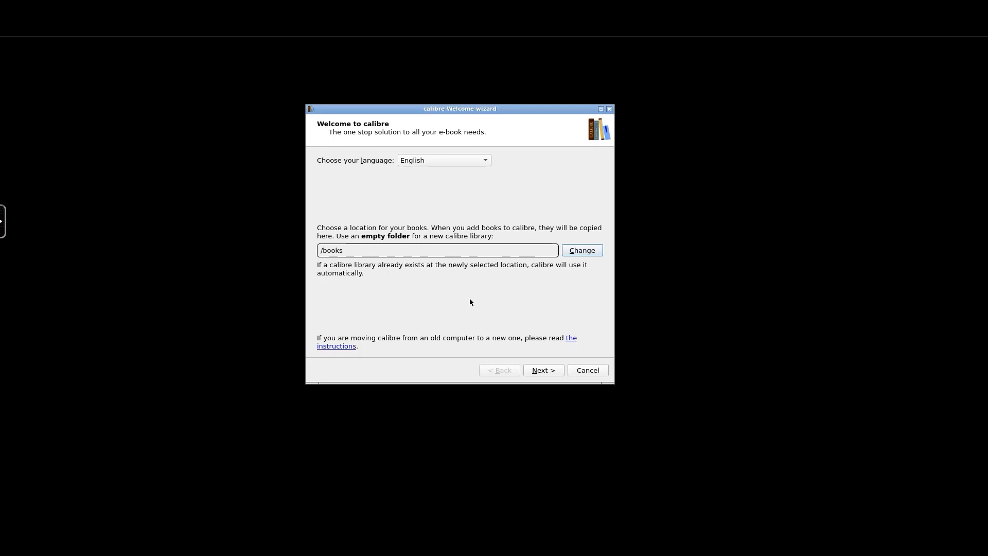
- Pick Amazon > Kindle PaperWhite as the e-book device and advance the wizard
click(549, 368)
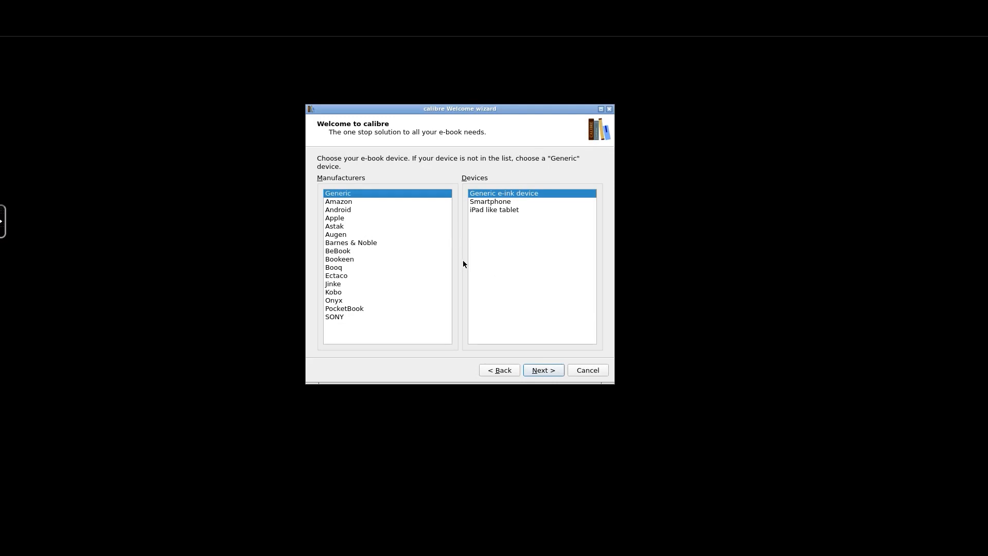
click(340, 202)
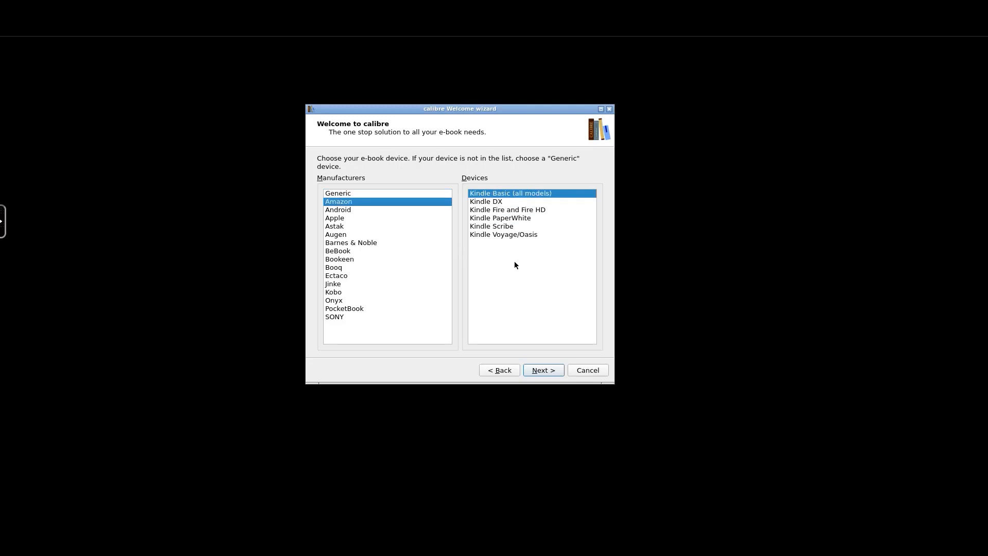
click(490, 218)
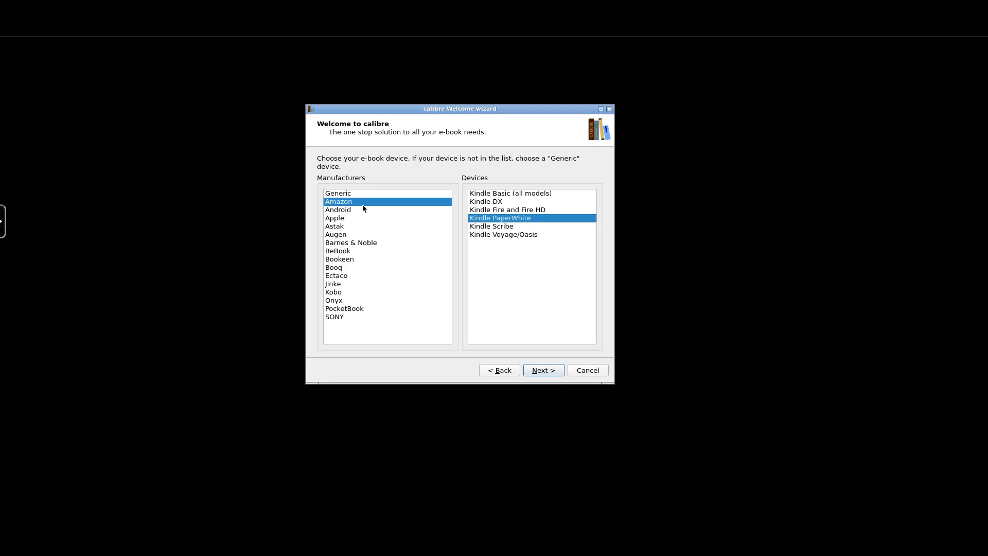
click(545, 370)
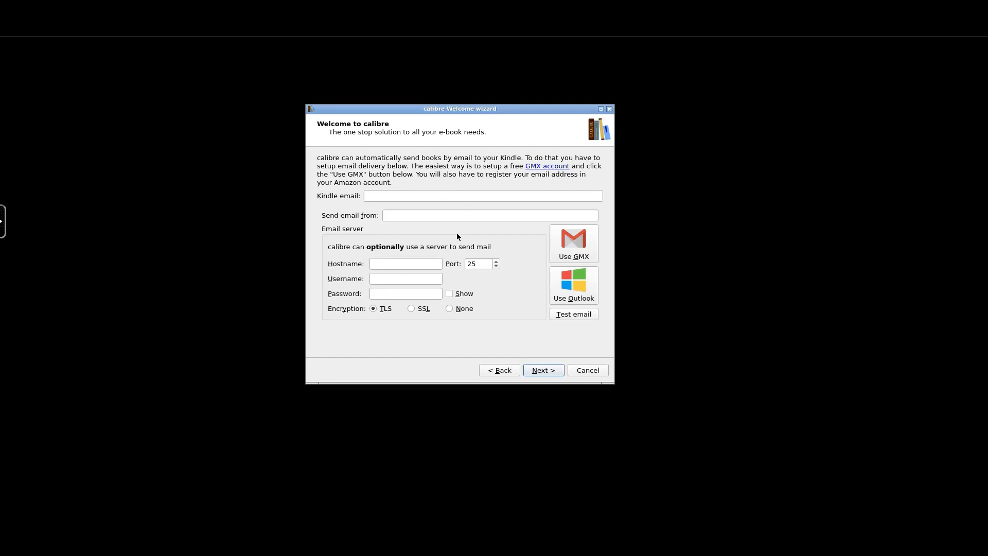
- Drop the GMX setup and use Outlook's mail server on port 587 with TLS
mouse_move(457, 236)
click(573, 242)
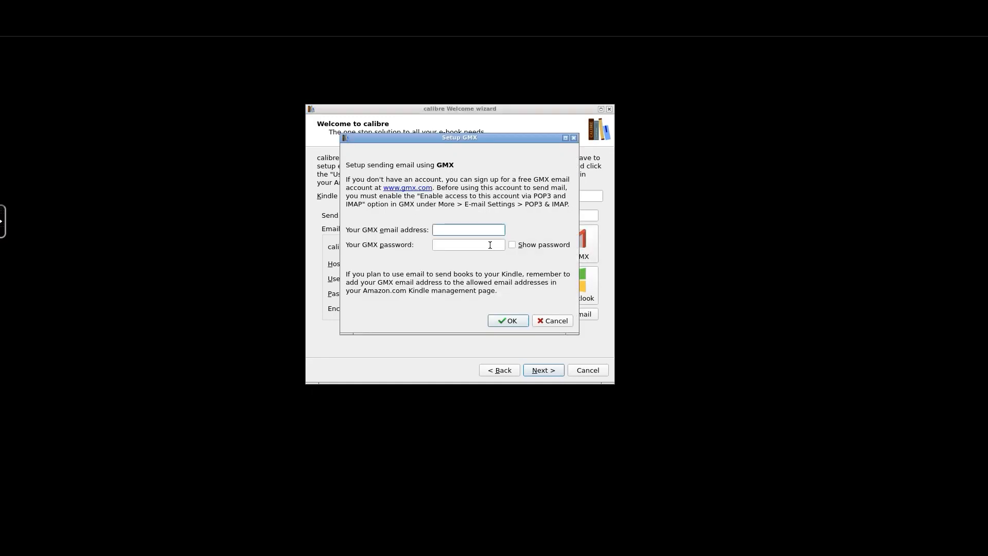
click(557, 321)
click(578, 284)
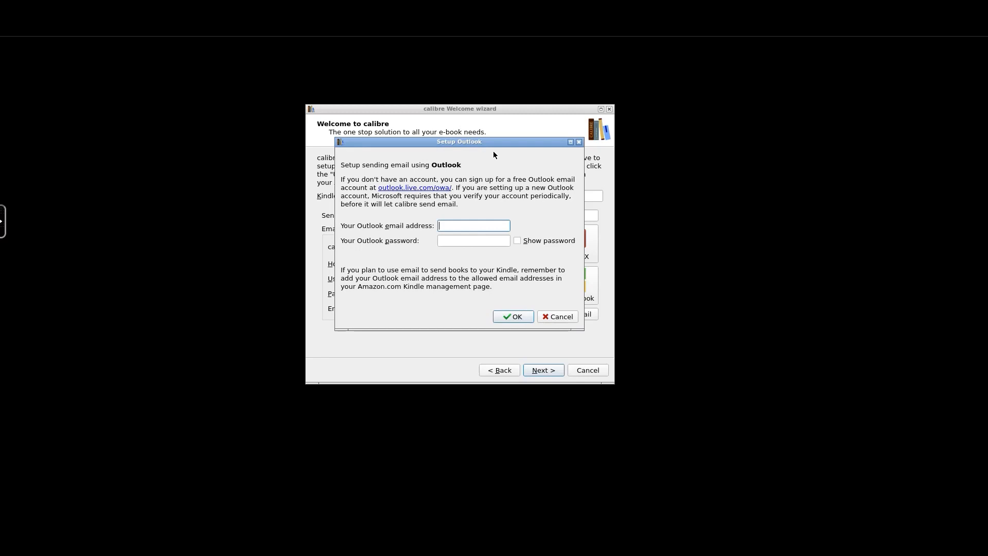
drag(493, 143, 465, 155)
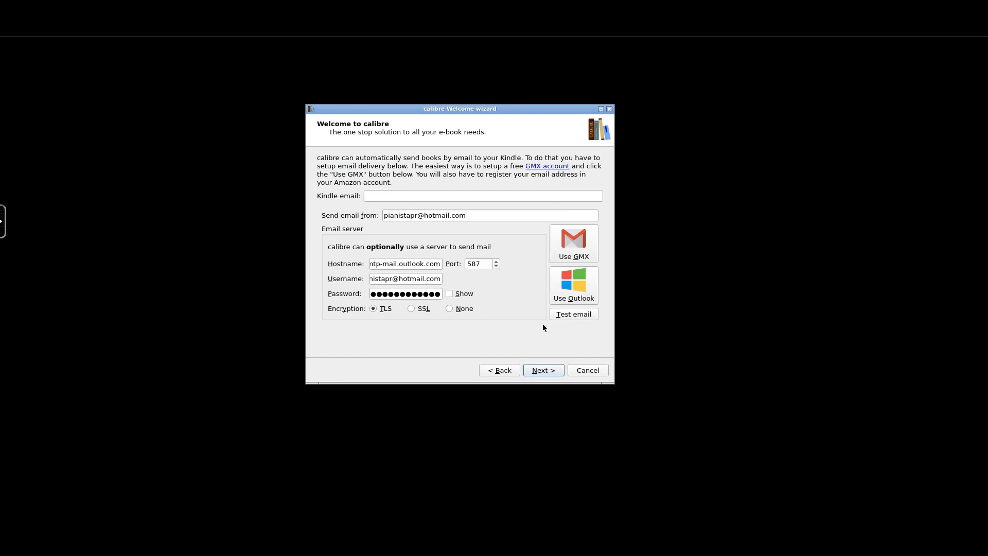
- Send a test email to the entered recipient address and confirm it succeeds
click(579, 314)
drag(478, 203, 425, 246)
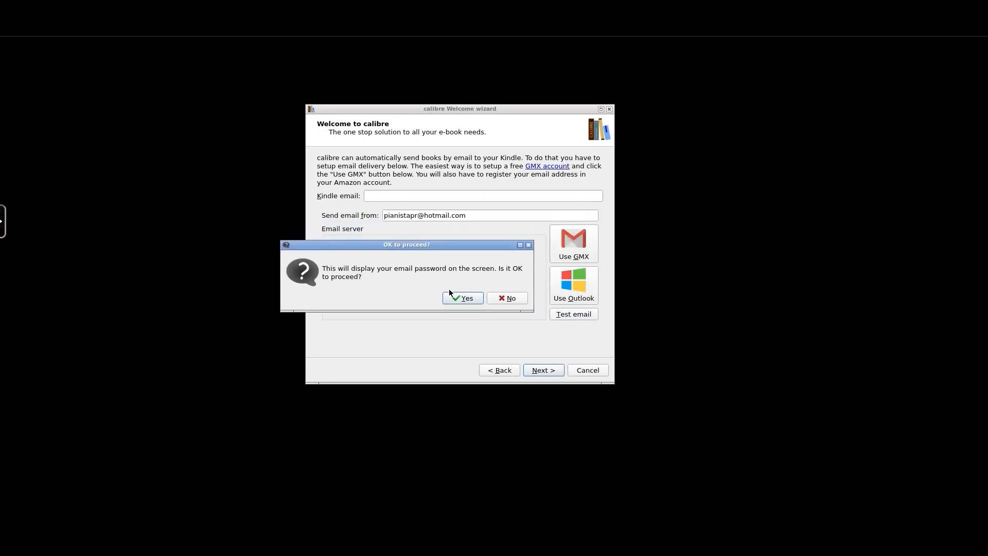
click(463, 297)
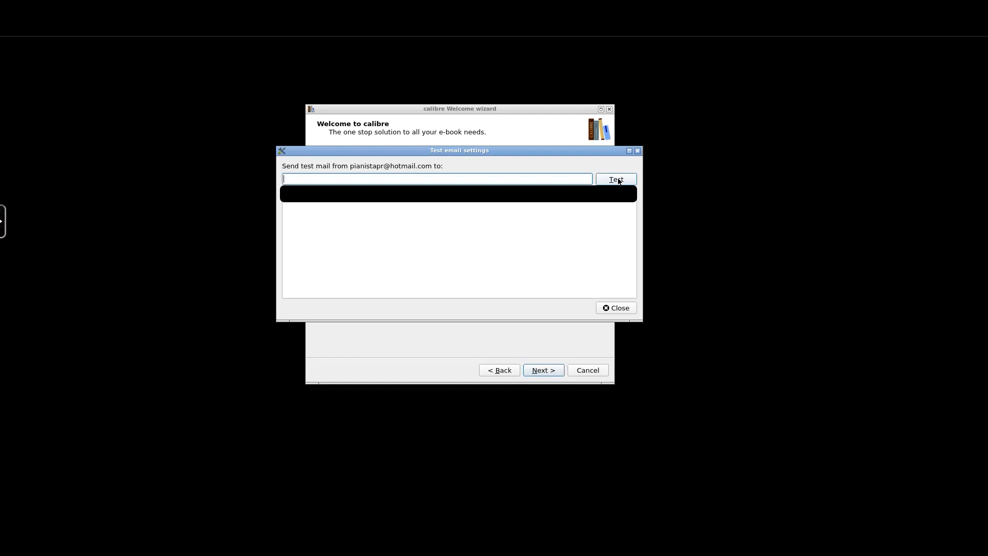
click(619, 181)
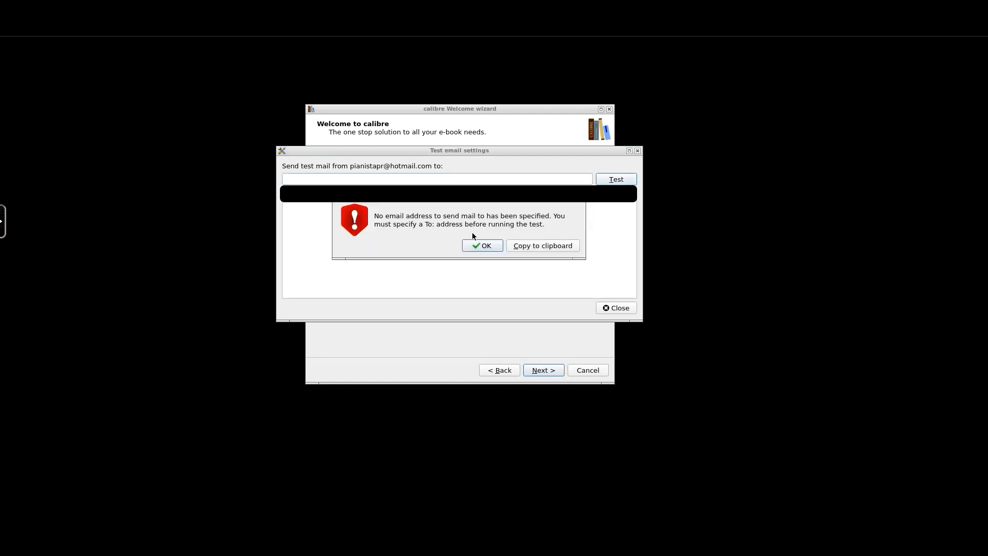
click(482, 245)
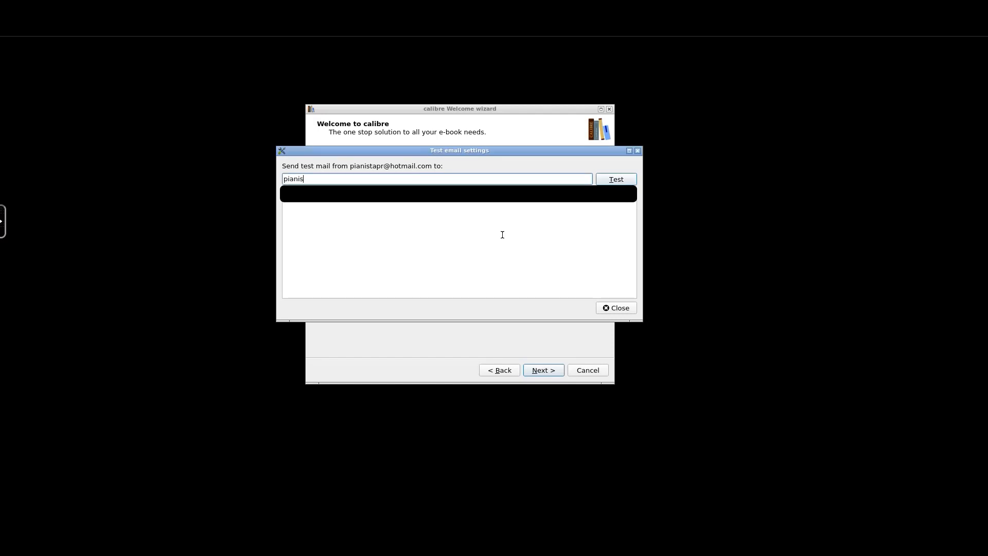
click(619, 181)
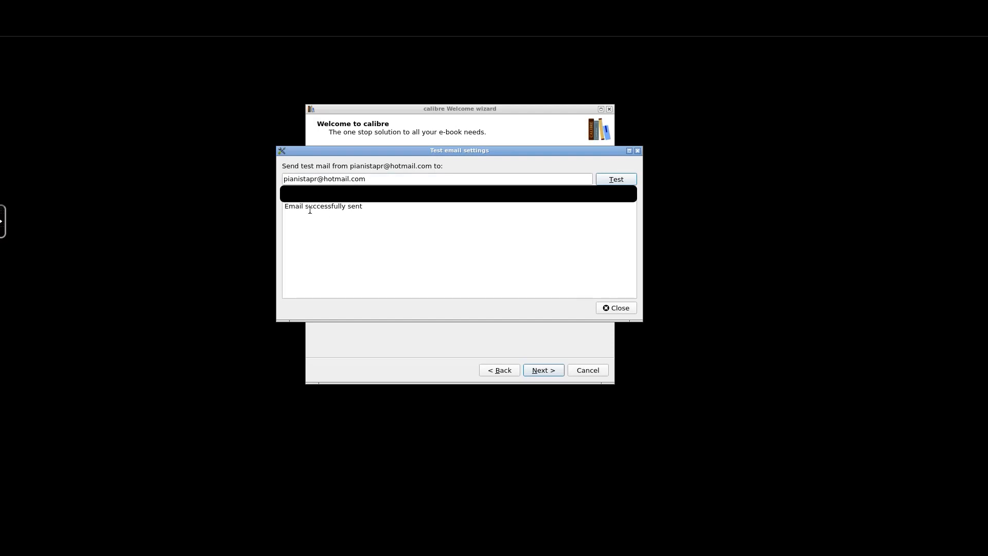
click(620, 310)
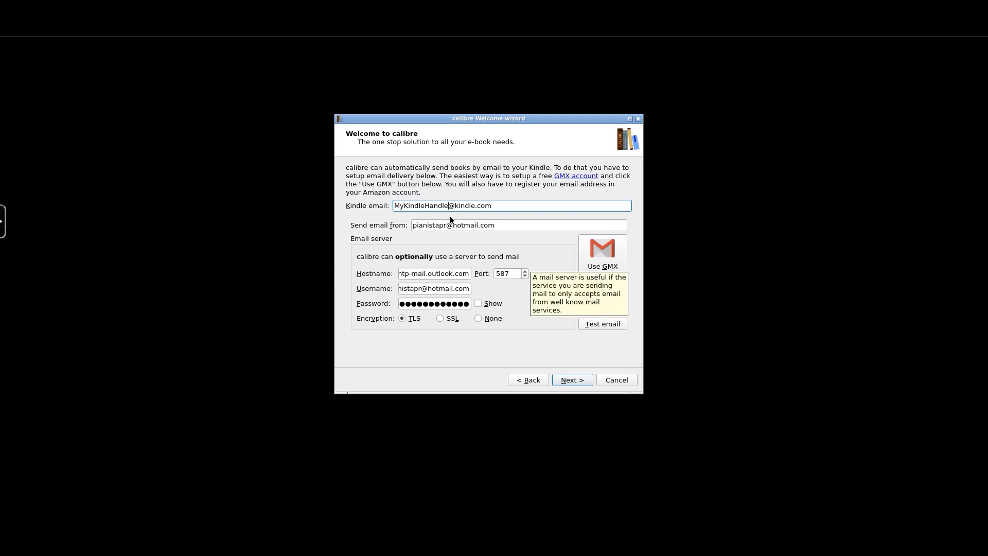
- Select and check the address entered in the Kindle email field
drag(505, 206, 326, 203)
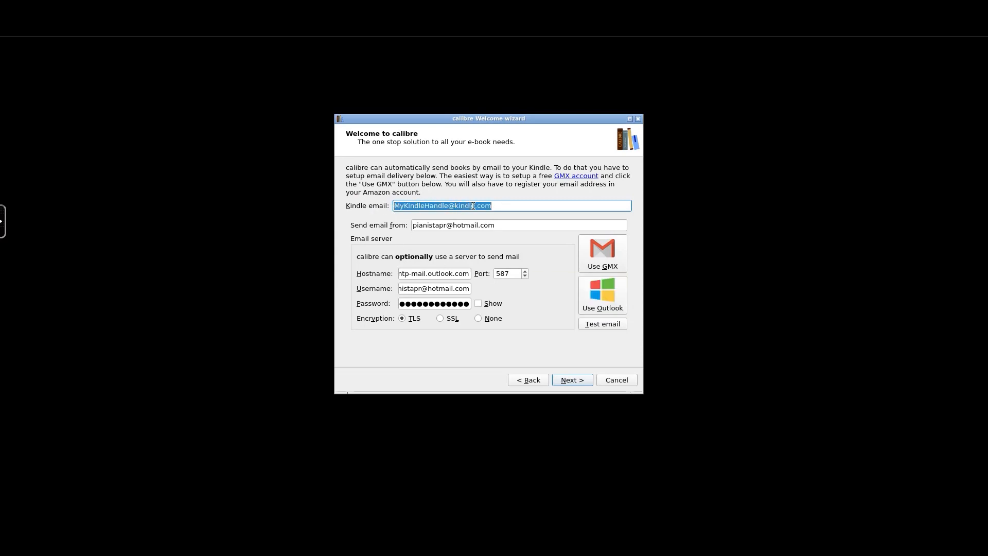
click(502, 206)
triple_click(473, 211)
click(507, 206)
triple_click(507, 206)
click(501, 205)
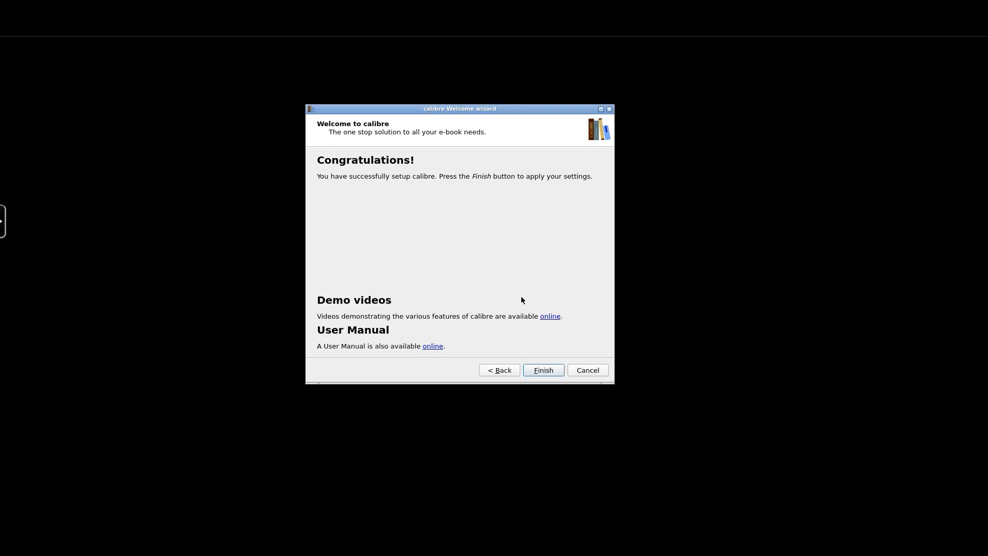
- Finish the wizard and open the Quick Start Guide in the e-book viewer
click(543, 370)
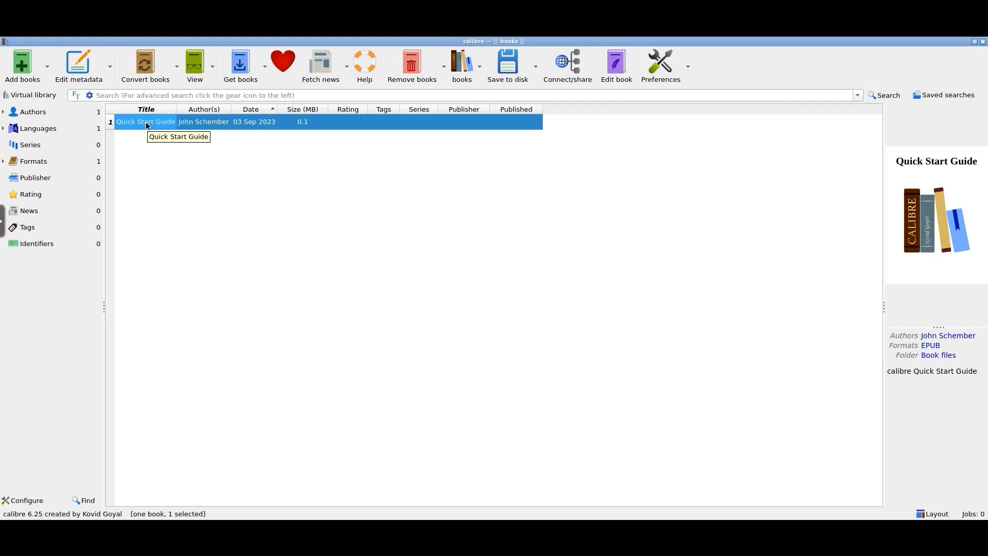
click(156, 164)
click(149, 122)
right_click(149, 124)
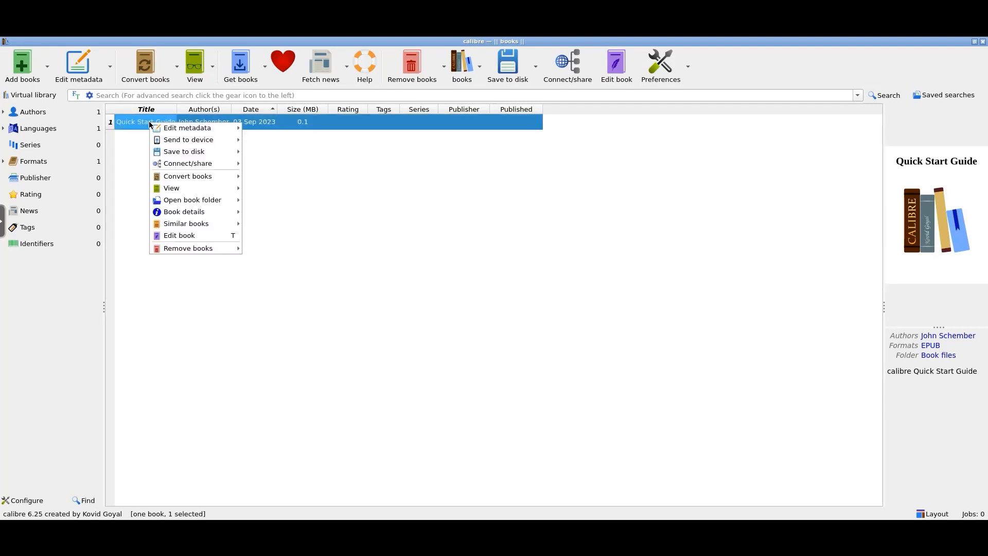
mouse_move(206, 189)
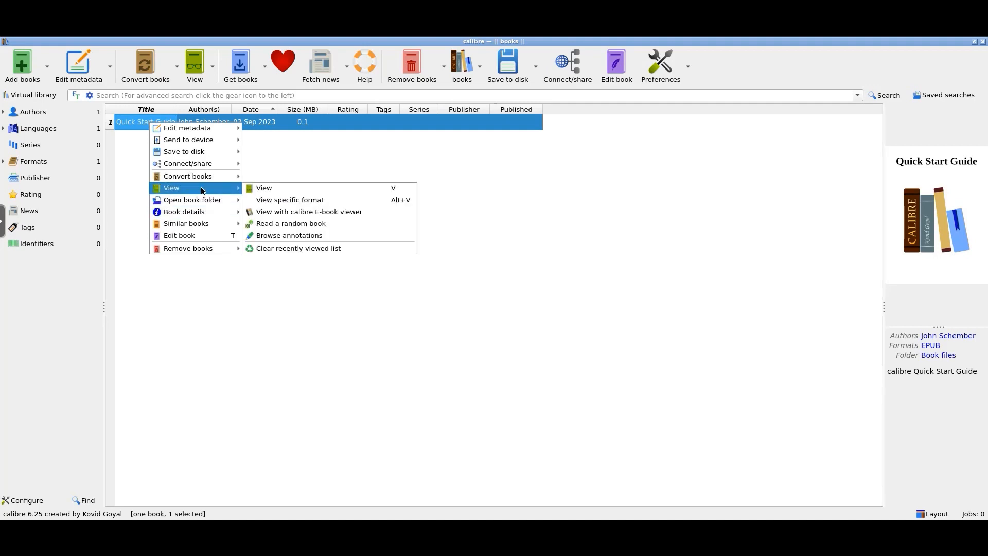
click(278, 189)
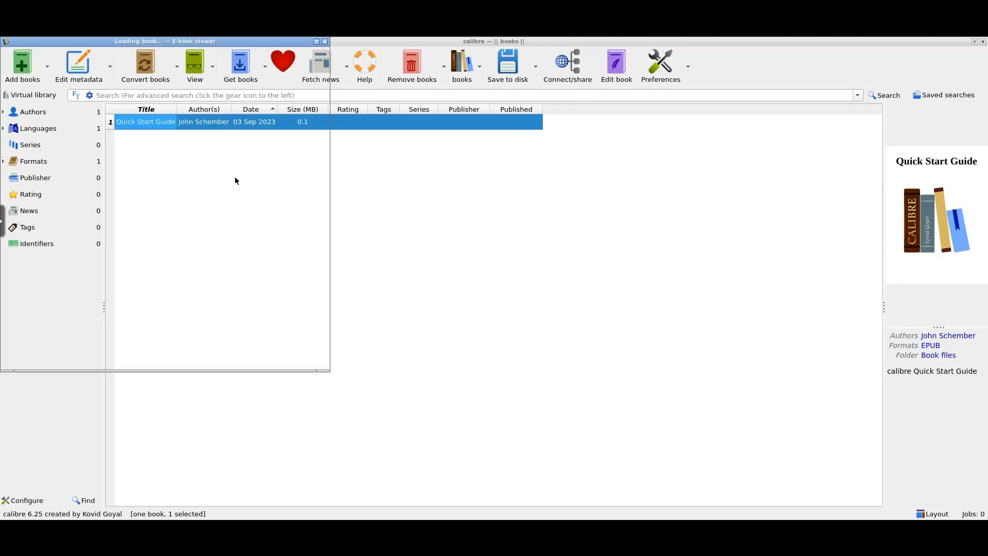
- Dismiss the viewer's welcome notice, page into the guide, then close the viewer
drag(241, 42, 523, 98)
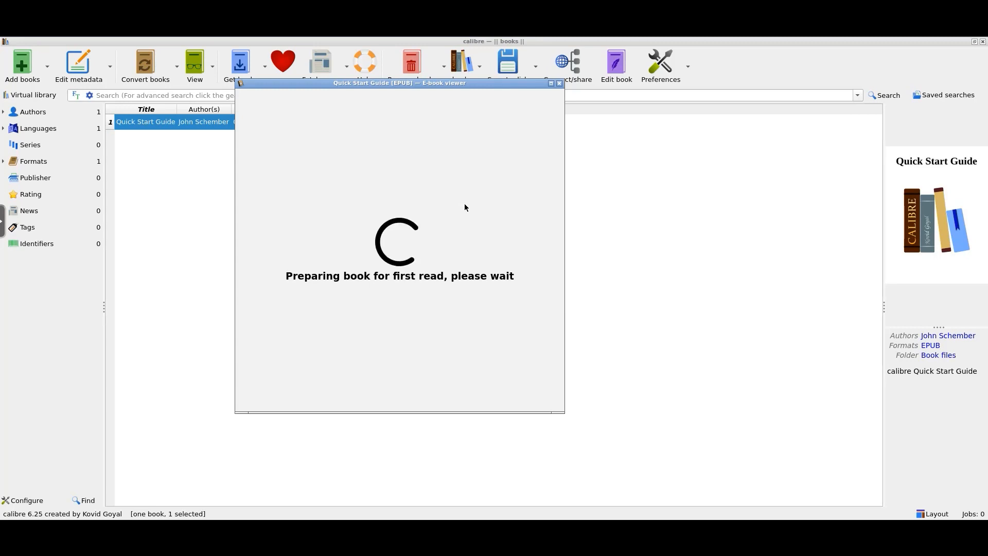
drag(474, 86, 496, 120)
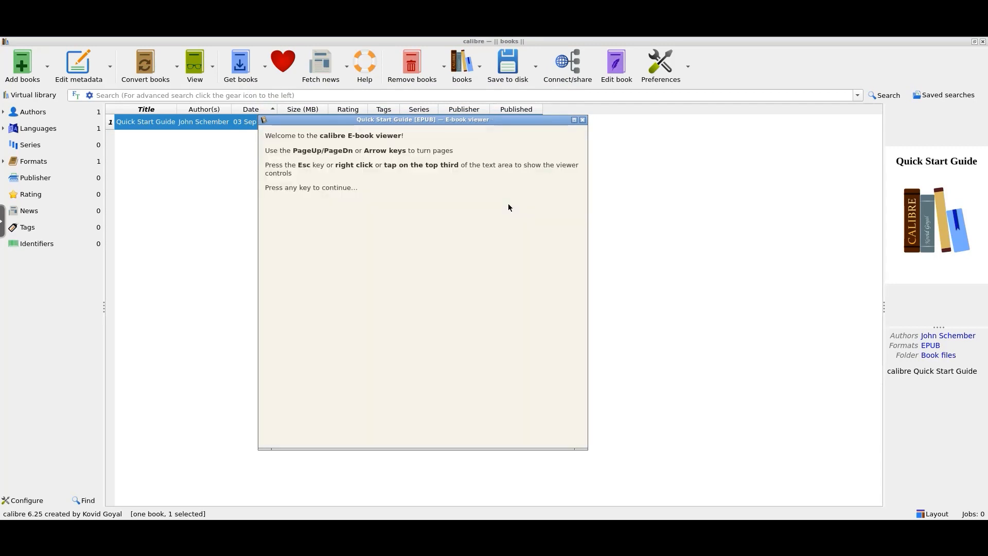
click(344, 189)
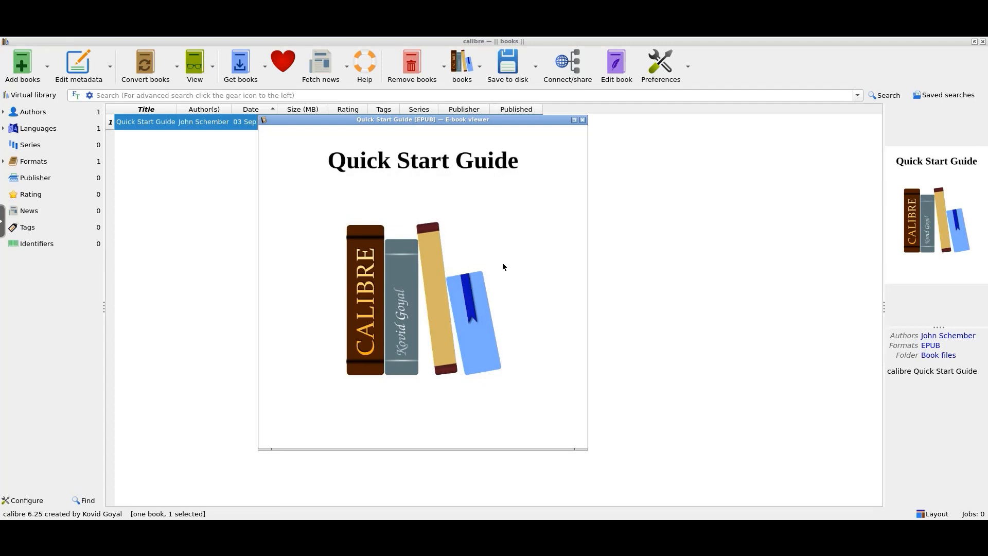
scroll(513, 267, down, 4)
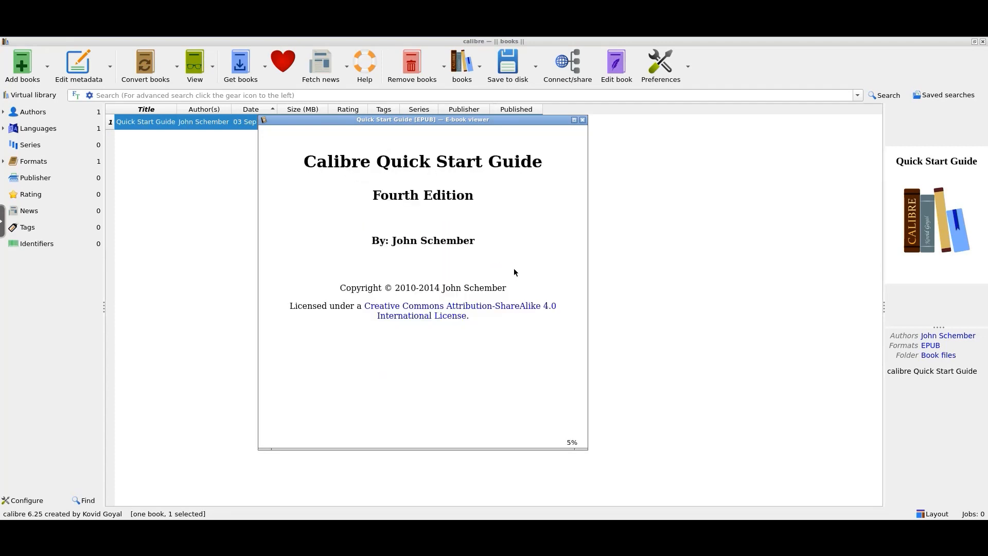
click(583, 120)
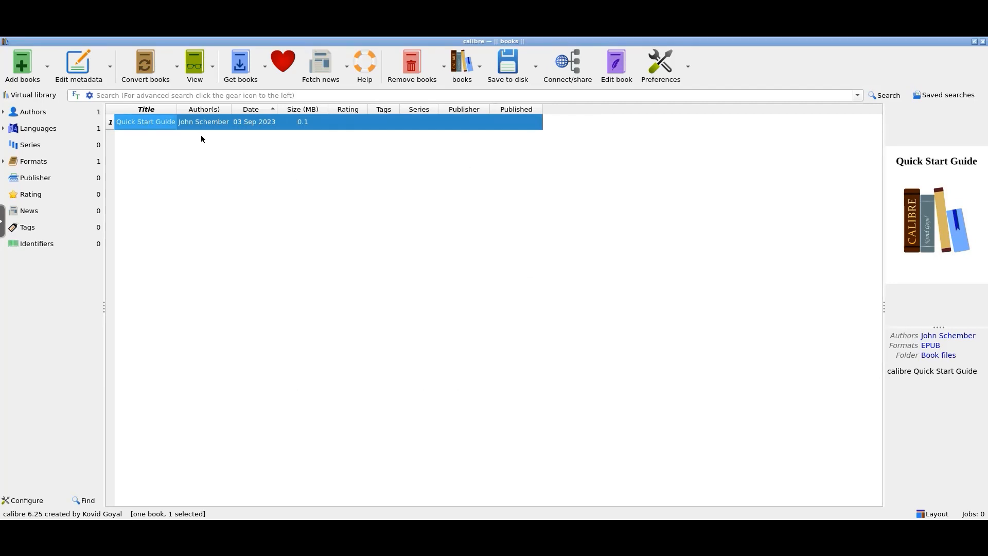
- Remove all formats of the Quick Start Guide and confirm
right_click(161, 126)
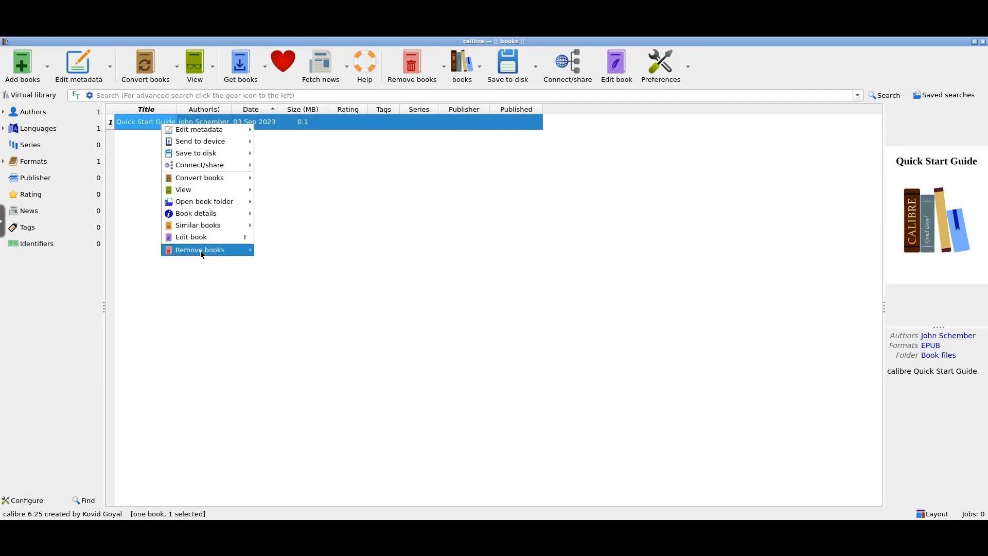
mouse_move(206, 257)
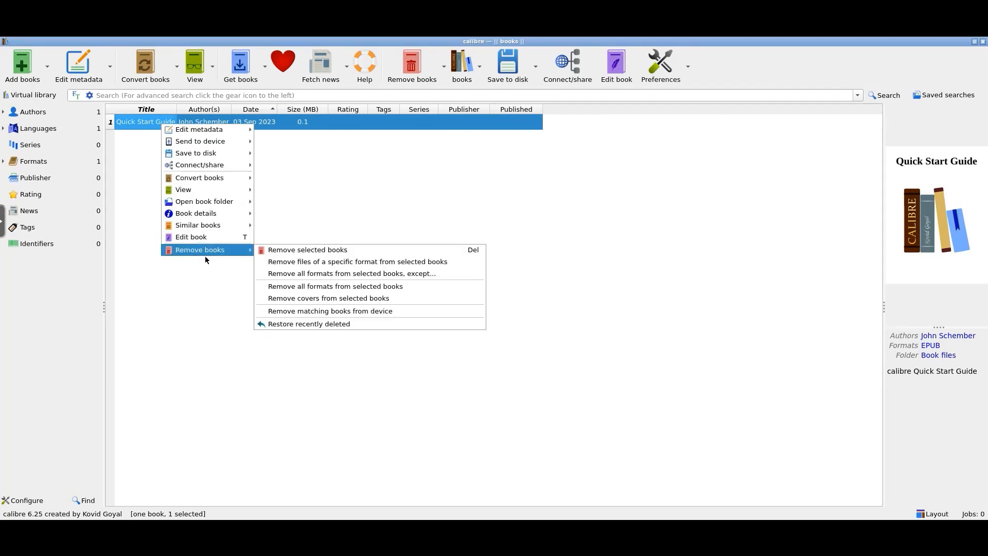
click(344, 286)
click(538, 289)
click(538, 289)
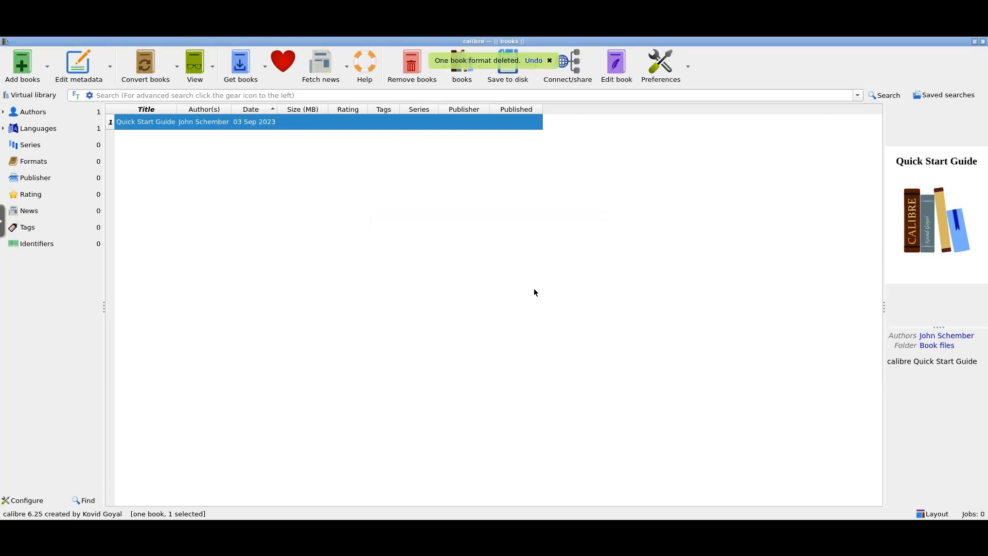
- Delete the Quick Start Guide entry itself from the library, confirming Yes
click(449, 254)
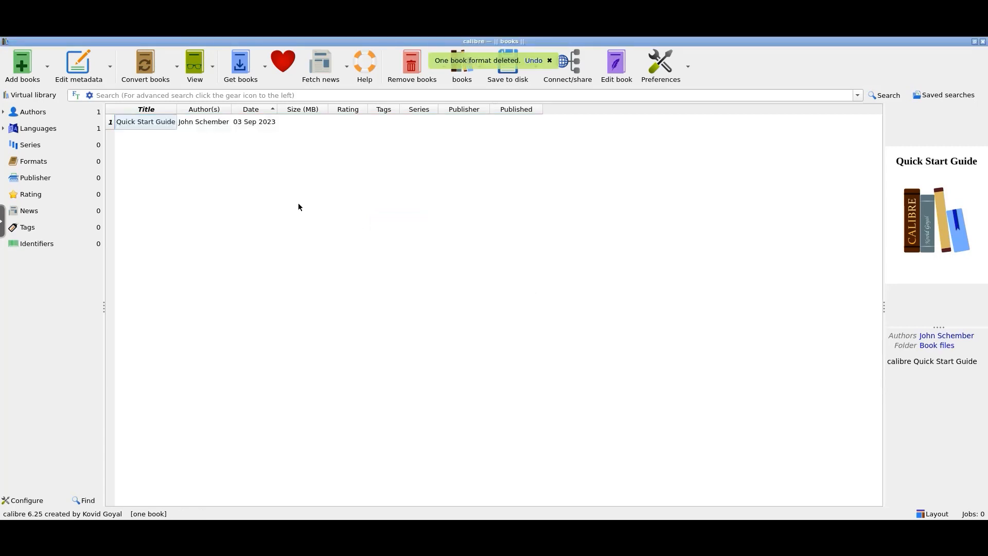
click(146, 126)
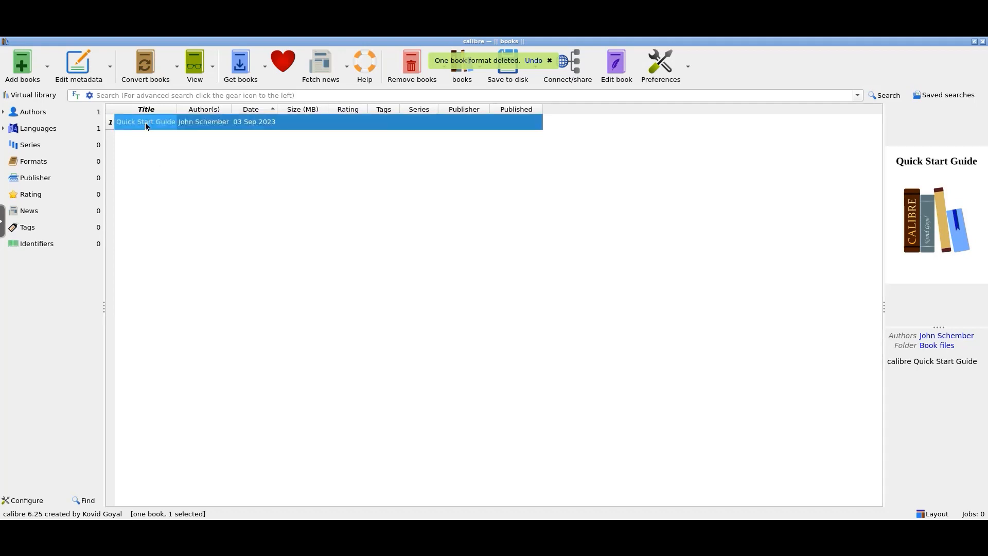
click(412, 64)
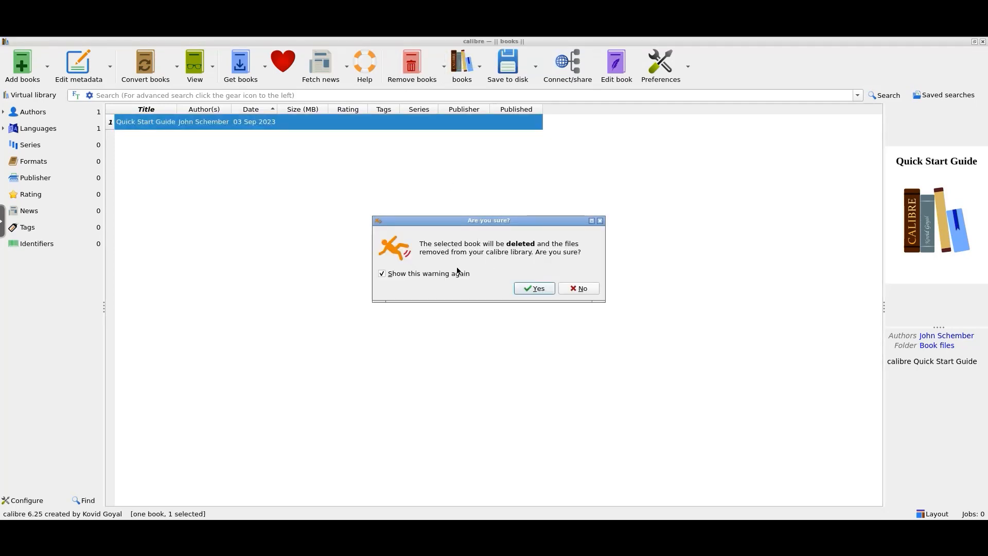
click(535, 289)
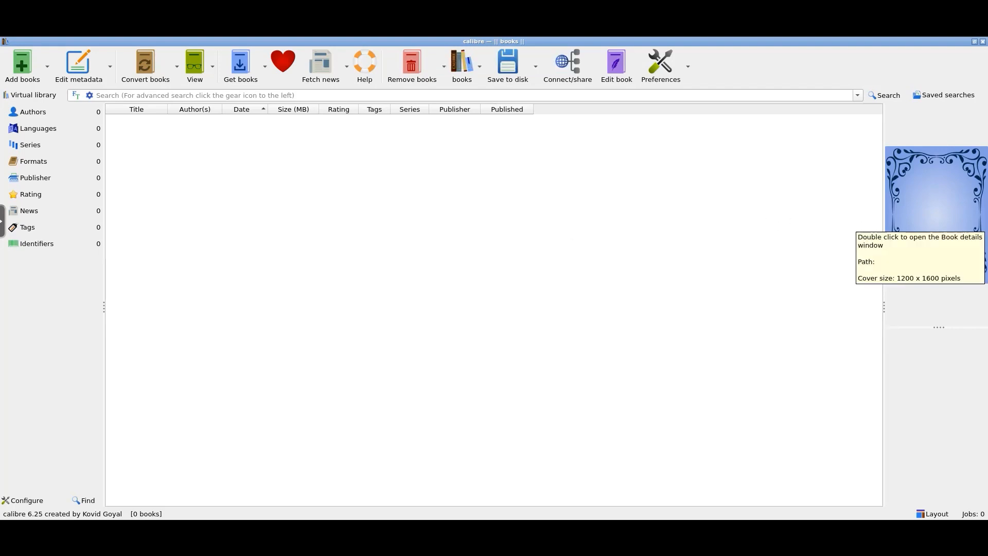
- Go to Preferences > Sharing over the net > User accounts
click(661, 62)
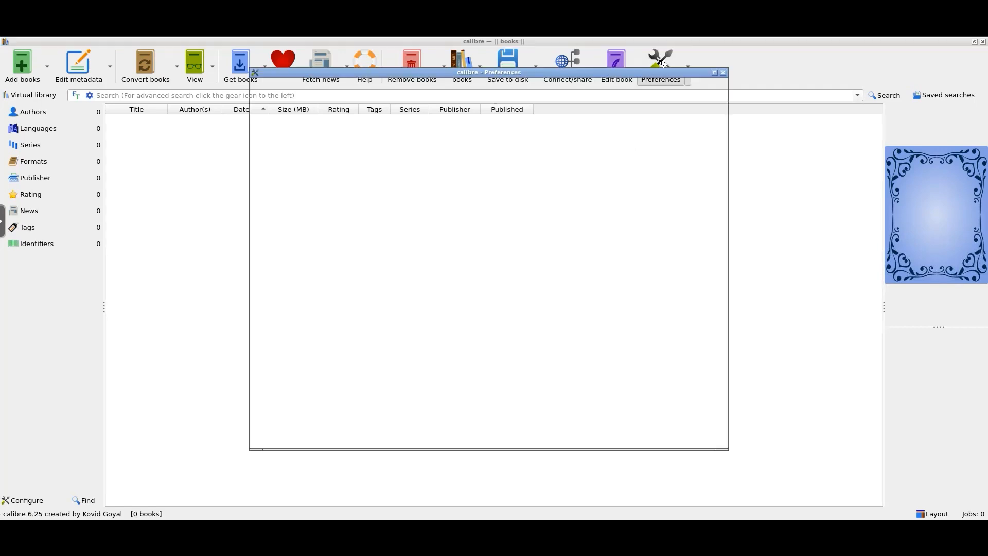
drag(605, 81, 579, 96)
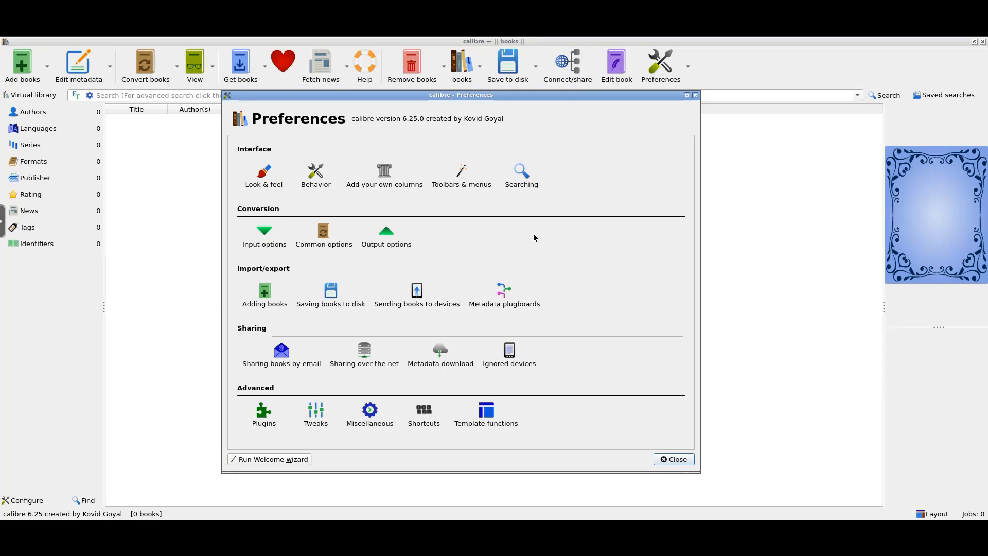
click(373, 361)
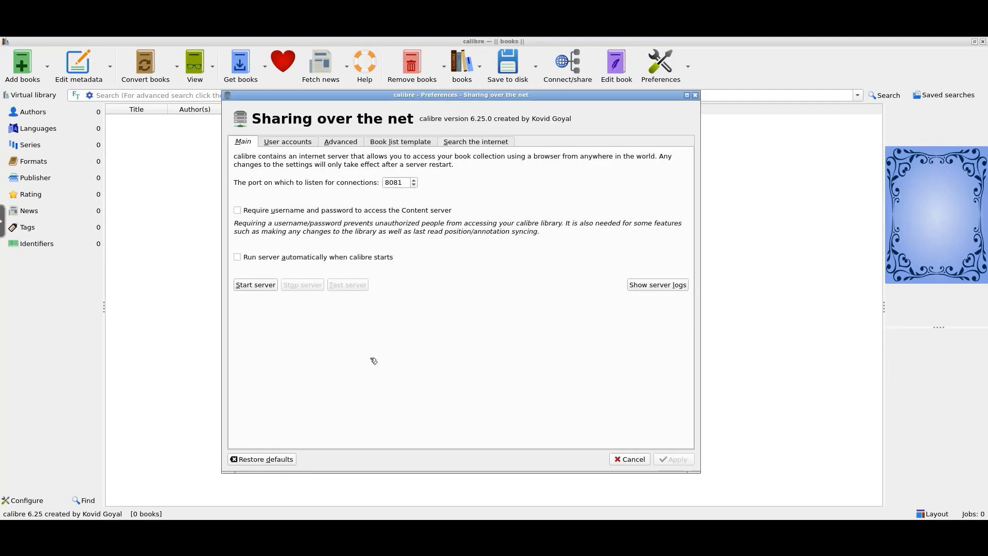
click(291, 146)
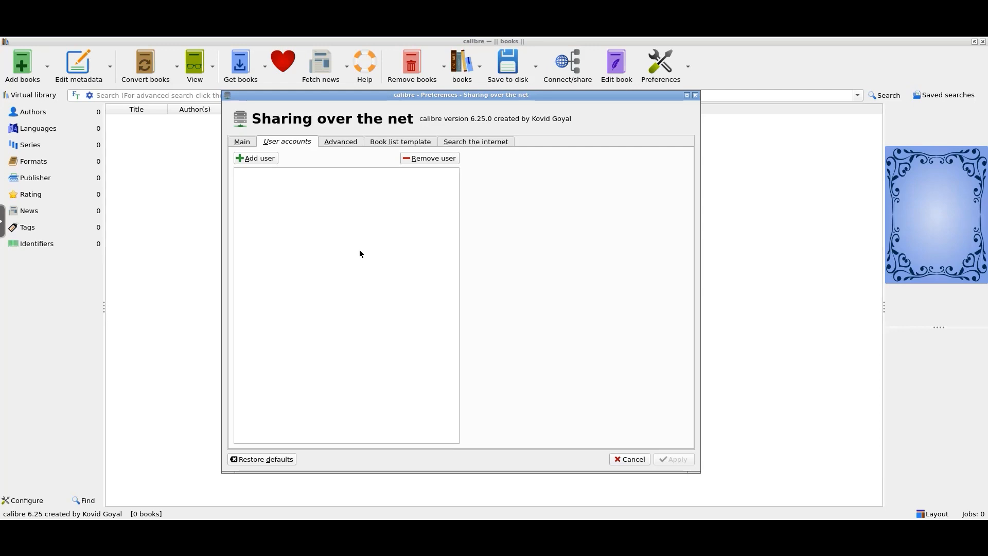
- Add a write-enabled server user 'readarr' with its password entered twice, and apply
click(256, 159)
key(Tab)
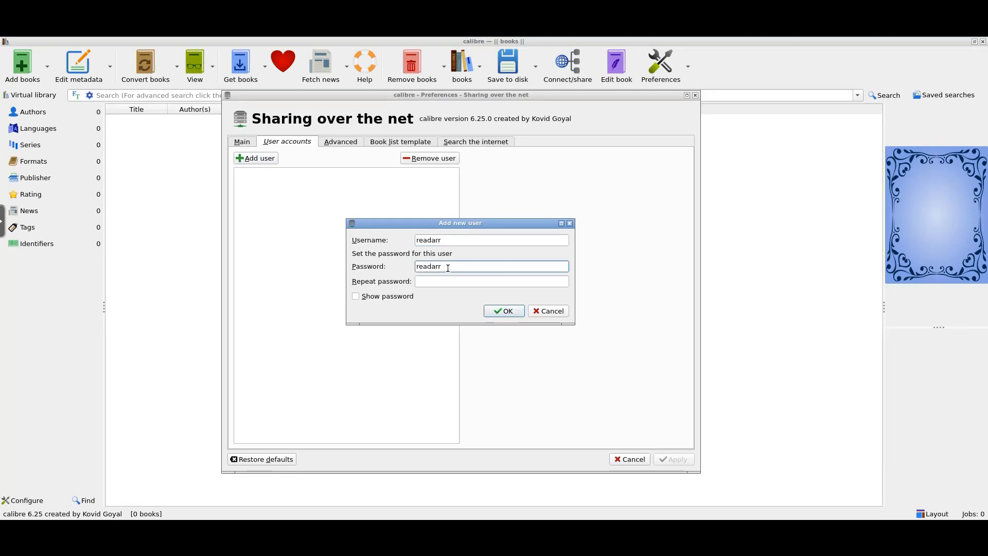
click(451, 281)
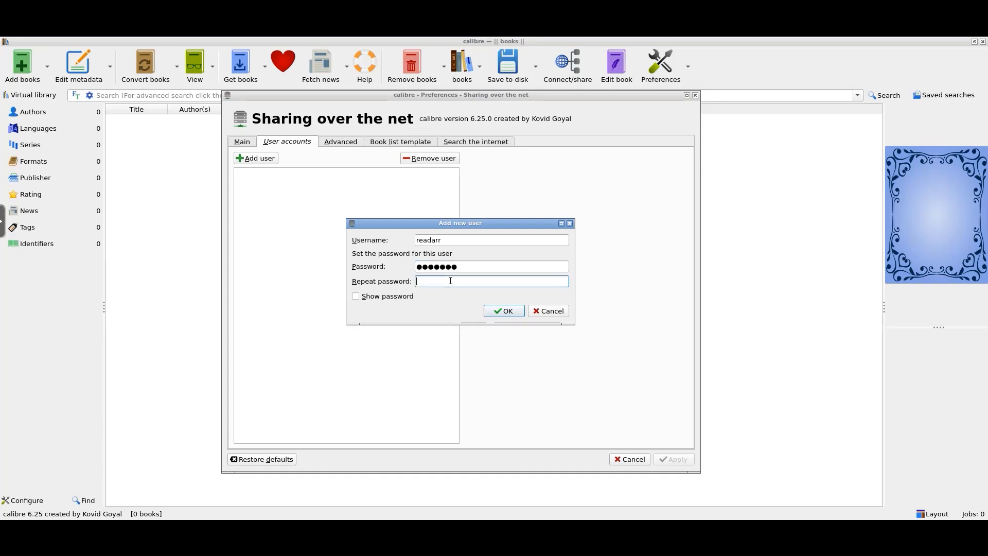
click(371, 296)
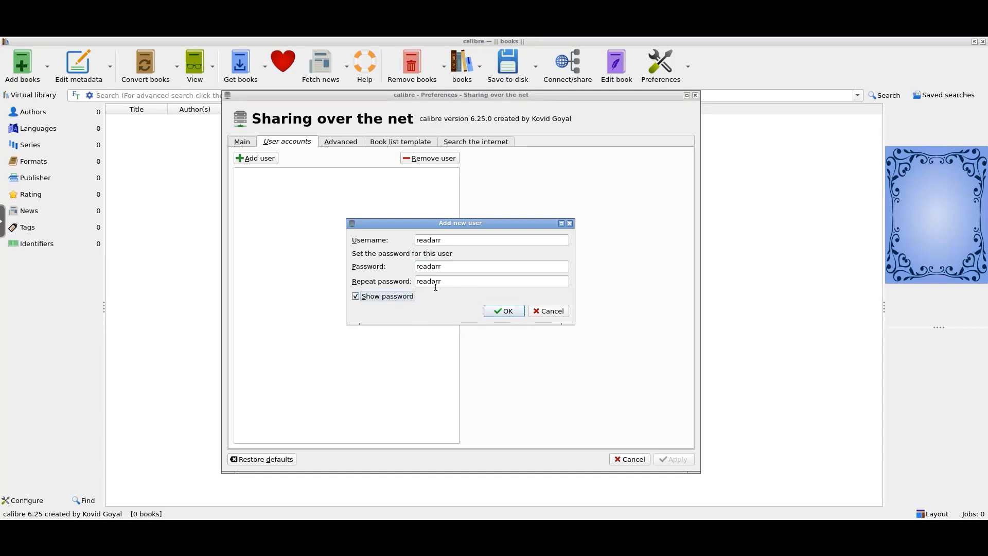
click(504, 311)
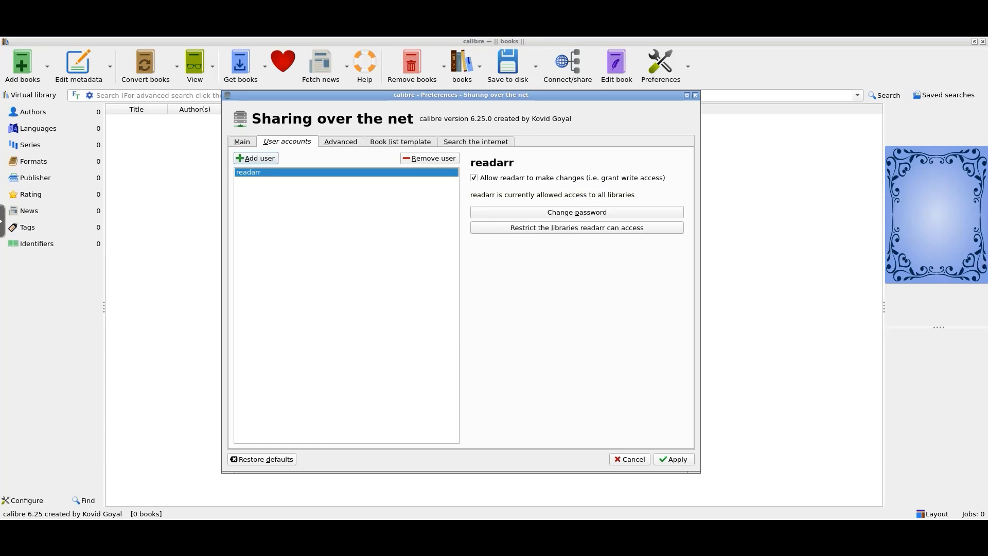
click(675, 459)
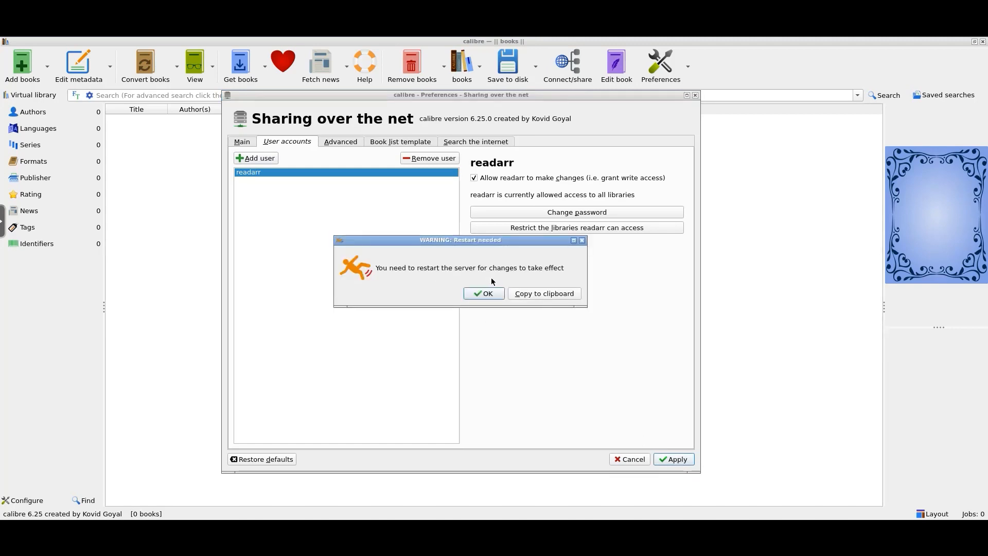
click(483, 294)
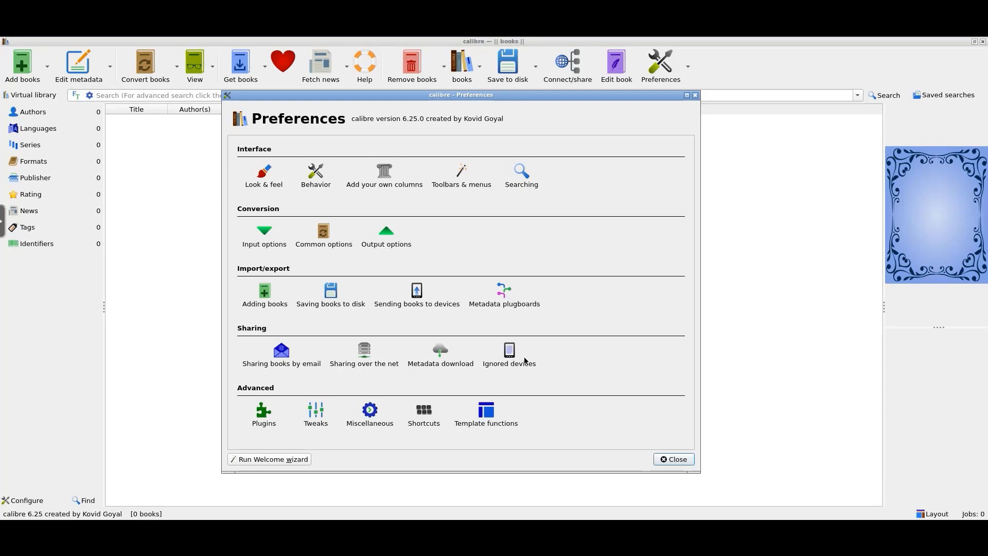
- Require login, enable auto-start, start the content server on port 8081, and apply
click(365, 355)
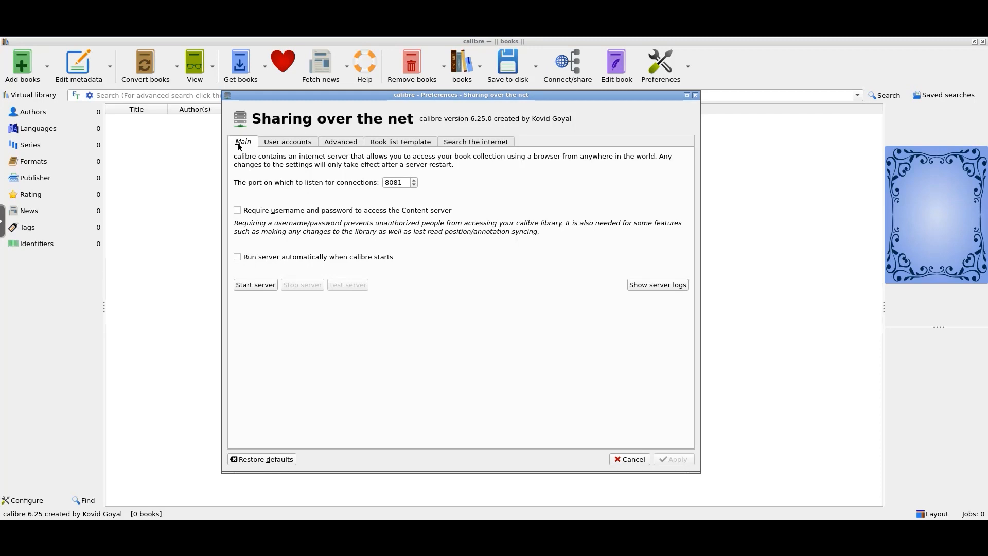
click(286, 142)
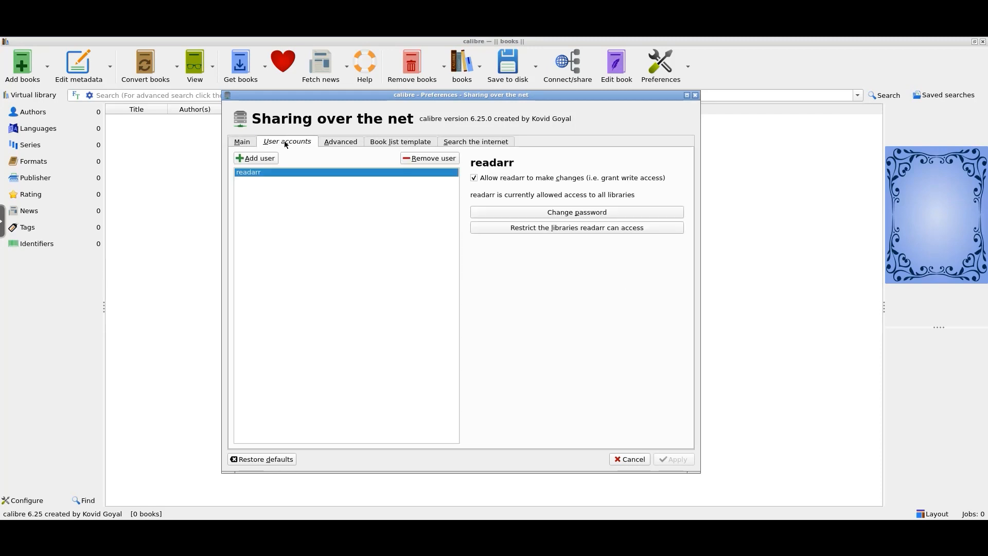
click(246, 143)
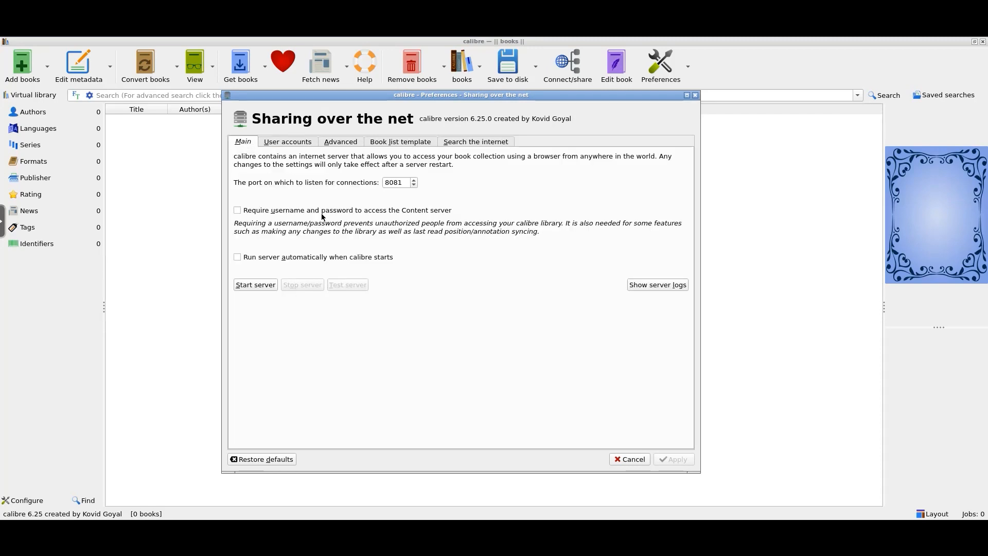
click(404, 182)
click(237, 210)
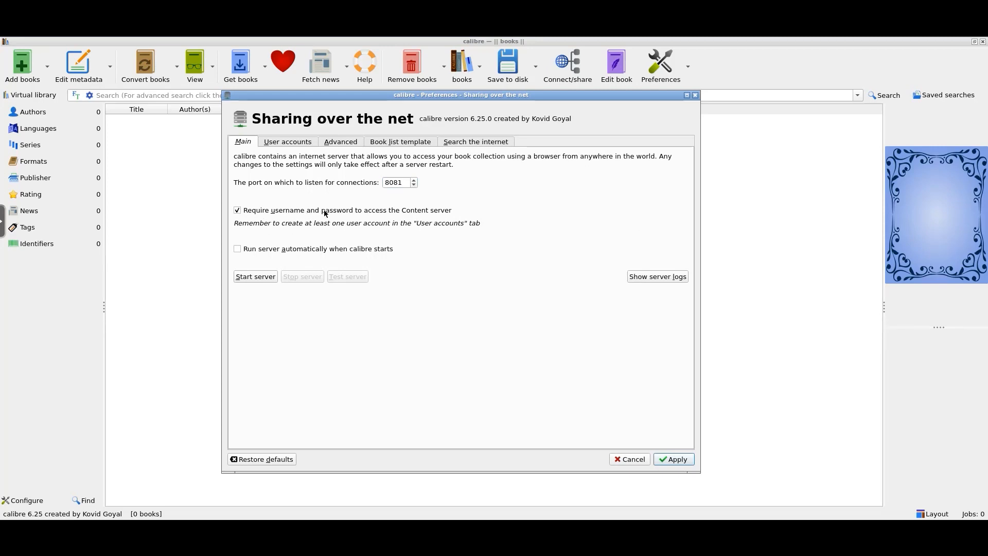
click(238, 249)
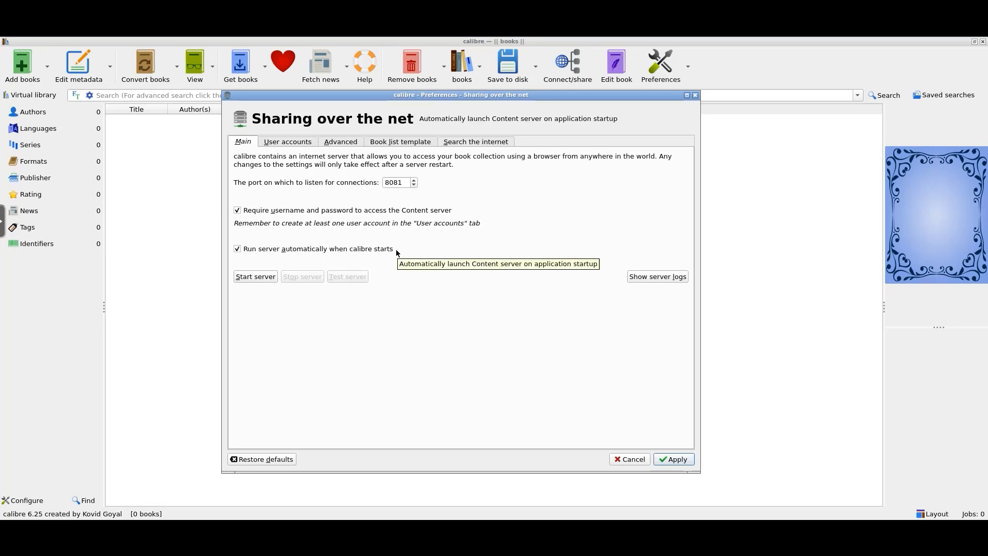
click(251, 276)
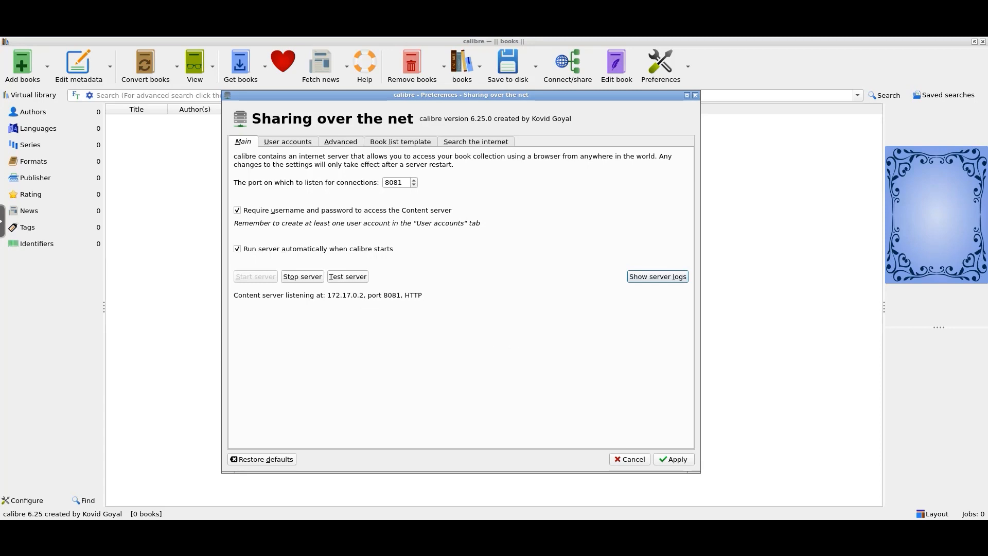
click(675, 459)
click(484, 293)
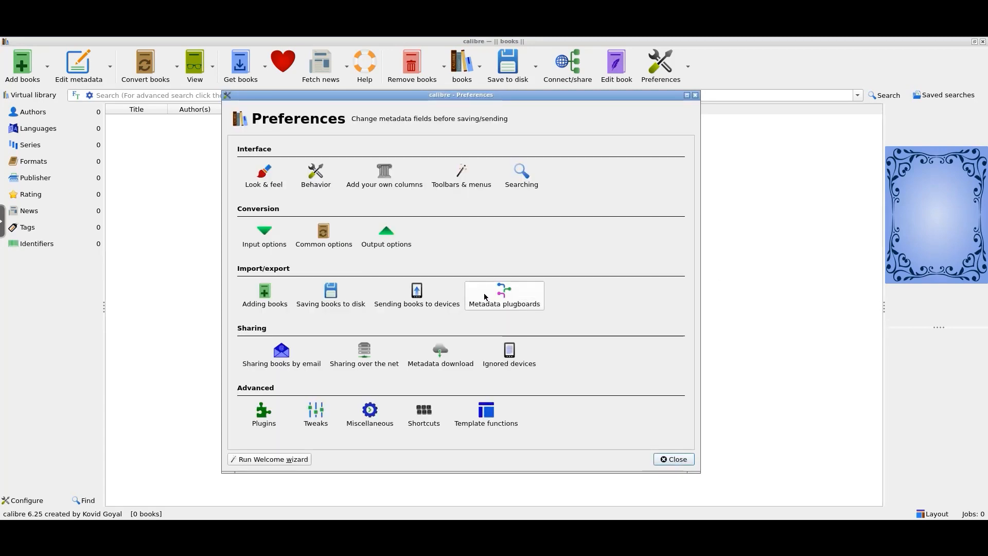
- Close Preferences and switch off the Calibre container's toggle in Docker
click(694, 96)
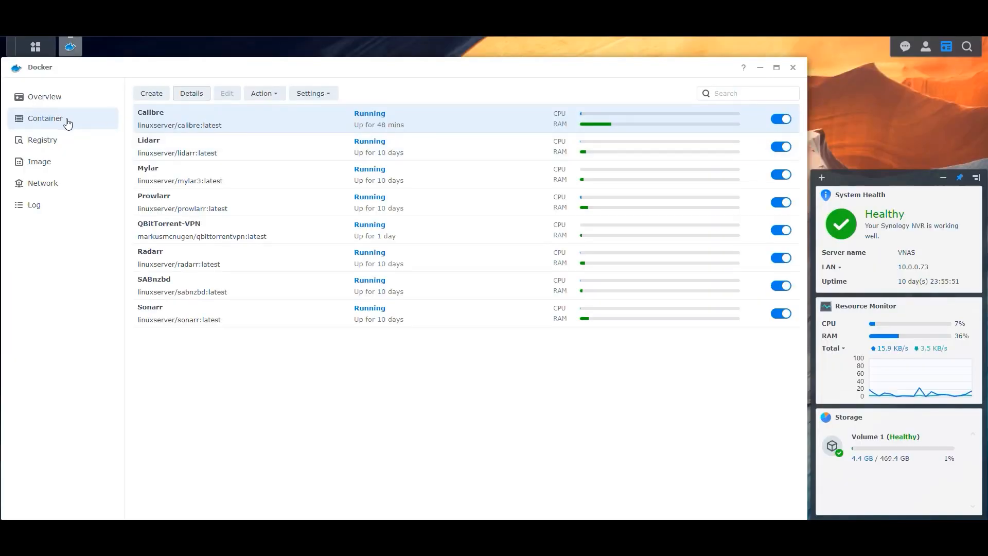
click(782, 119)
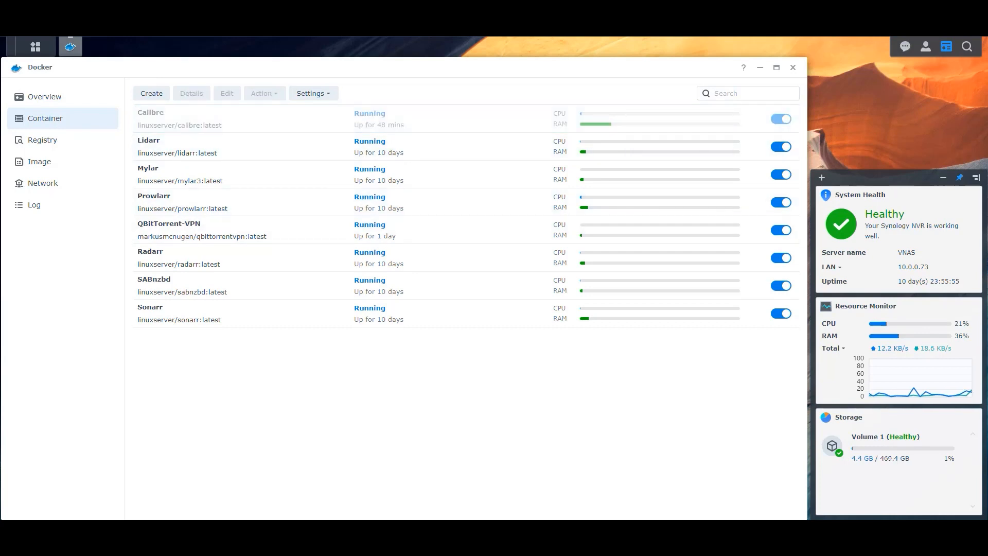
- Add a TCP port mapping from local port 8090 to container port 8081, then save
click(204, 122)
click(226, 94)
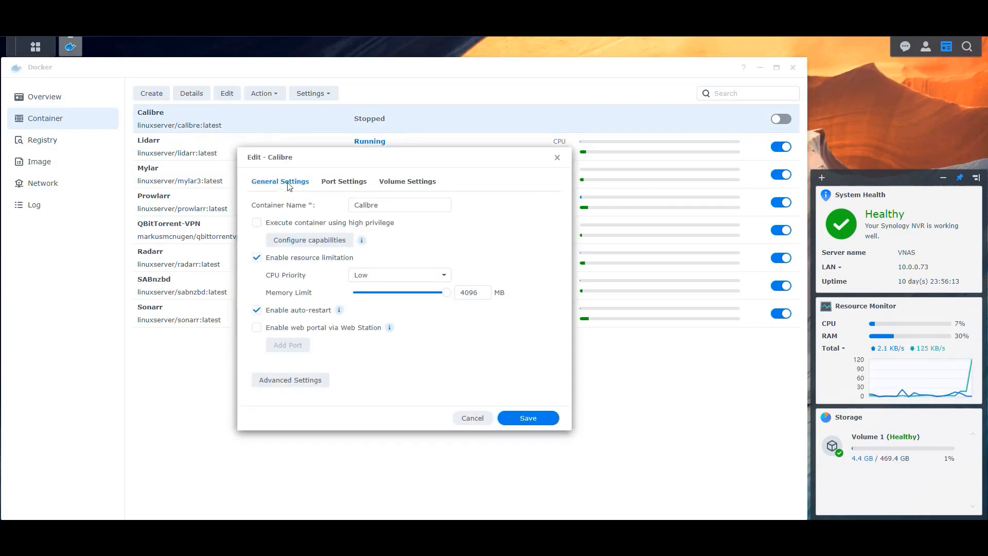
click(336, 185)
click(262, 223)
click(360, 271)
text(8081)
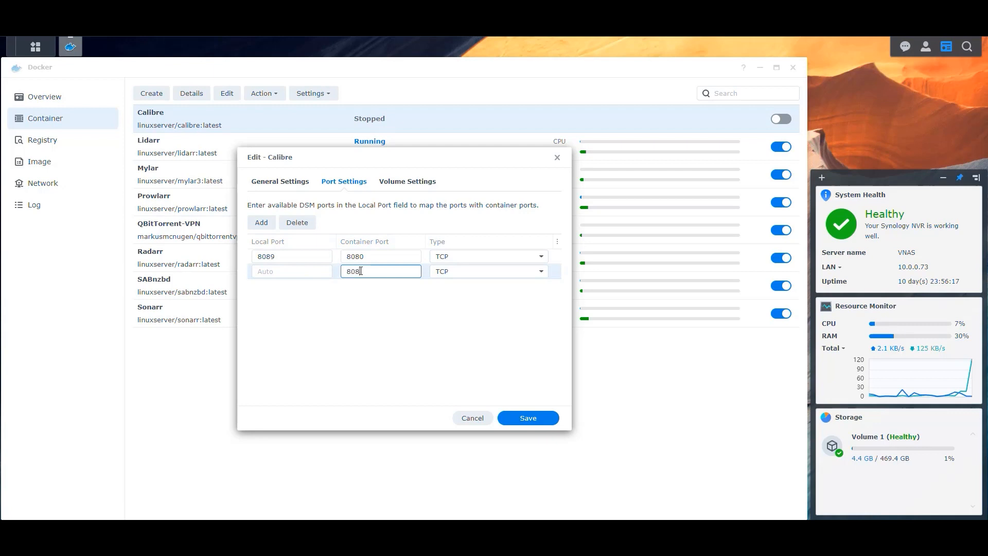
click(302, 271)
text(8090)
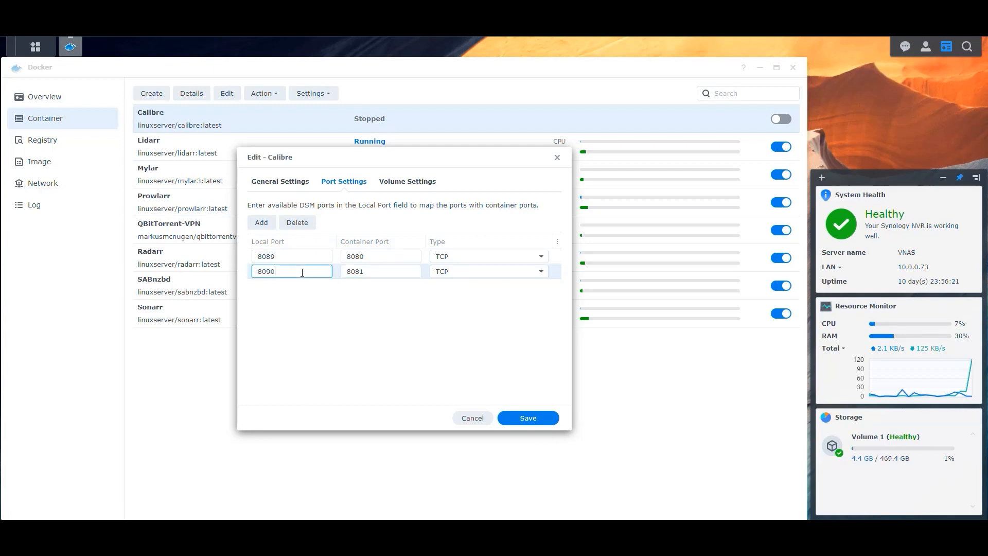
click(364, 320)
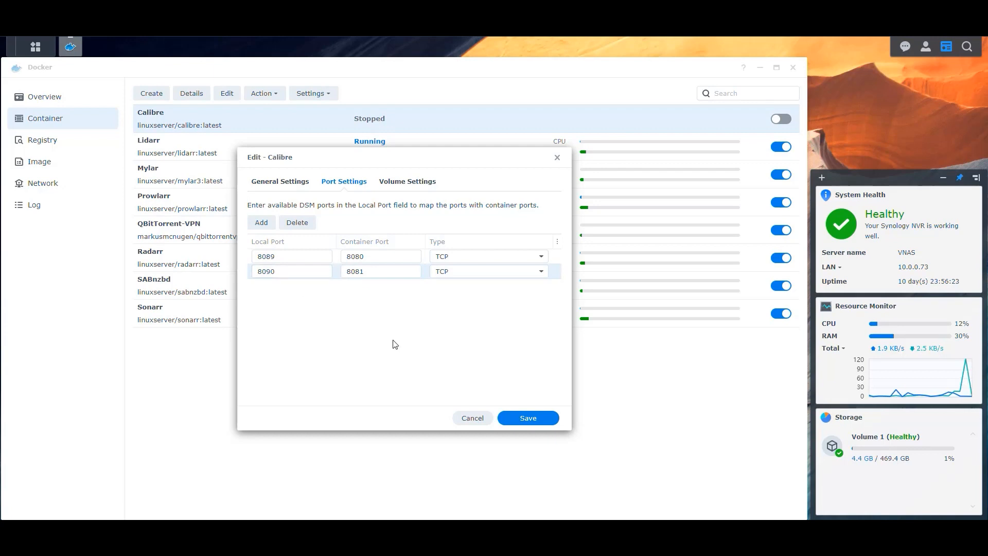
click(538, 415)
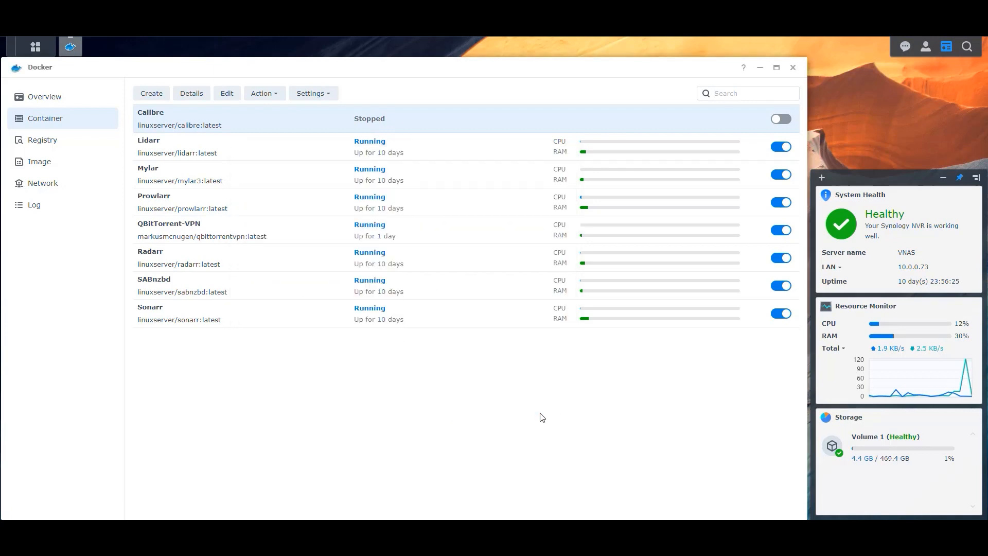
- Confirm the 8090-to-8081 port mapping in the container details and start the Calibre container
click(192, 93)
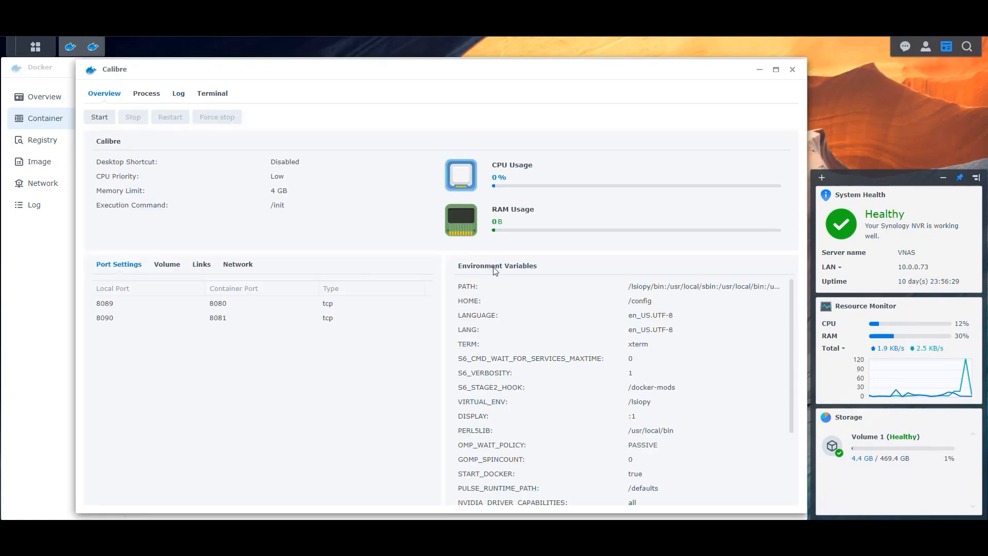
click(793, 70)
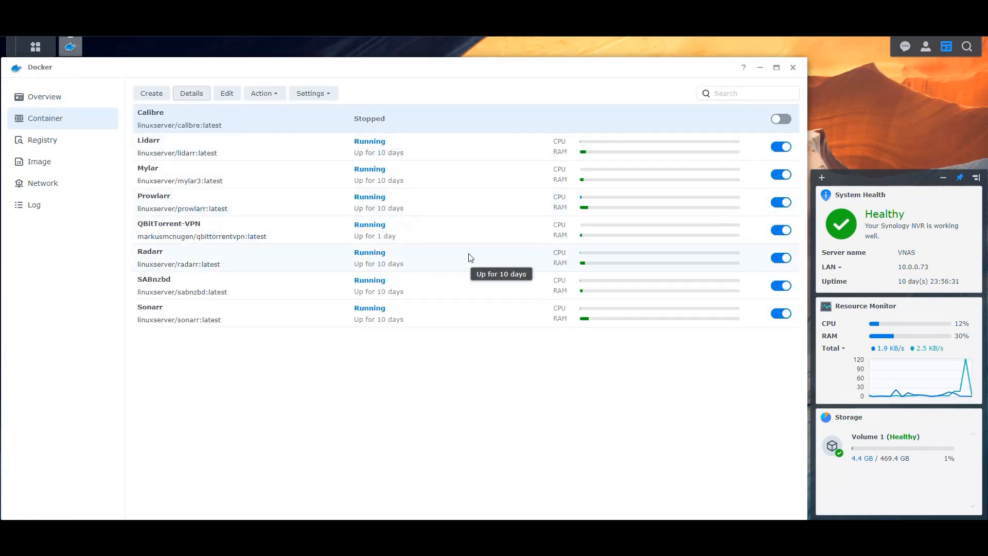
click(786, 118)
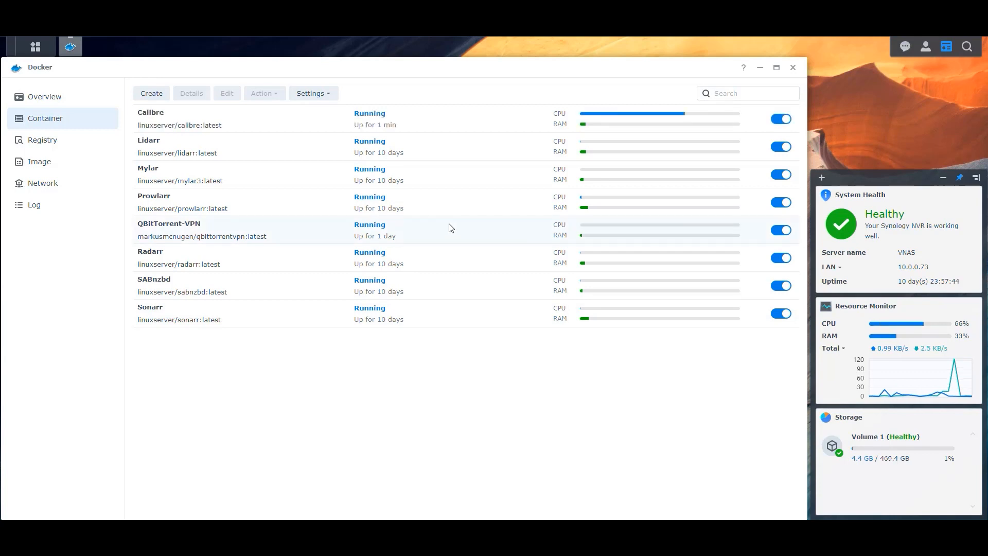
- Check the Calibre container's startup log to watch it come up
click(208, 120)
click(192, 93)
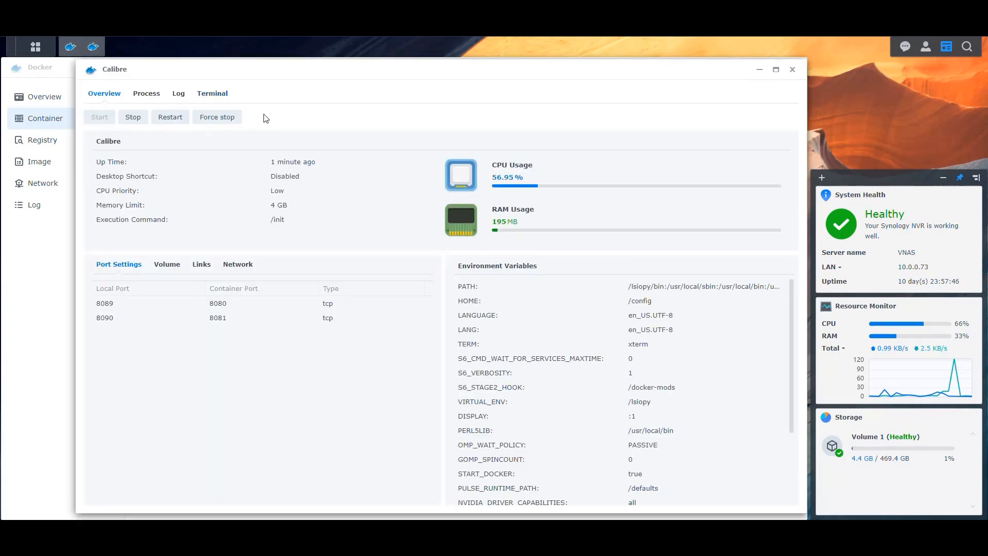
click(178, 93)
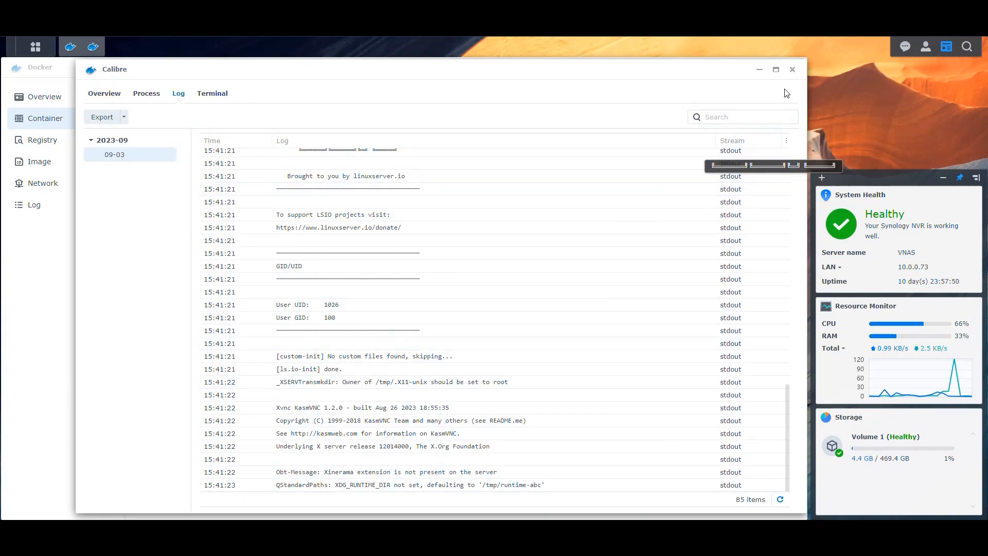
click(792, 70)
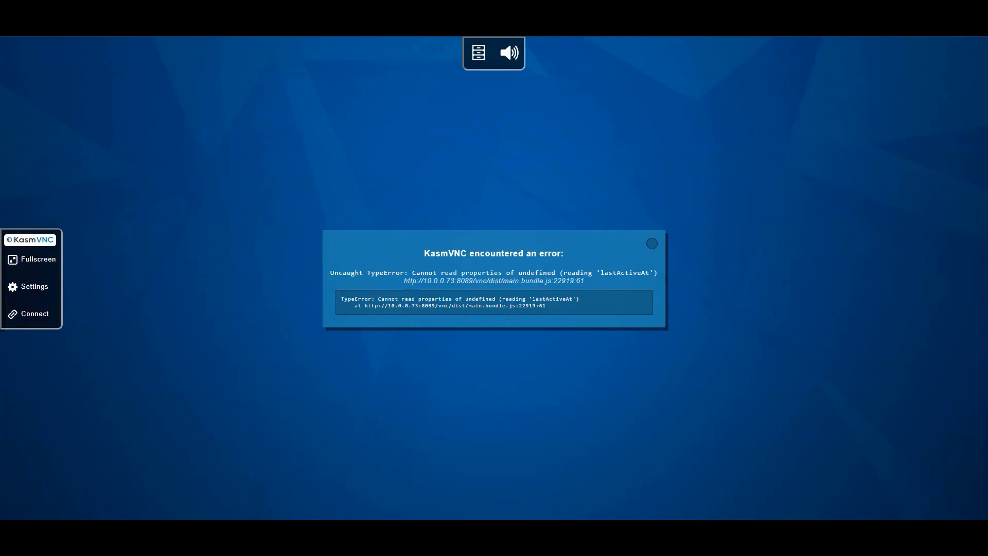
- Reload the KasmVNC desktop and confirm in Sharing over the net that the content server uses port 8081
key(F5)
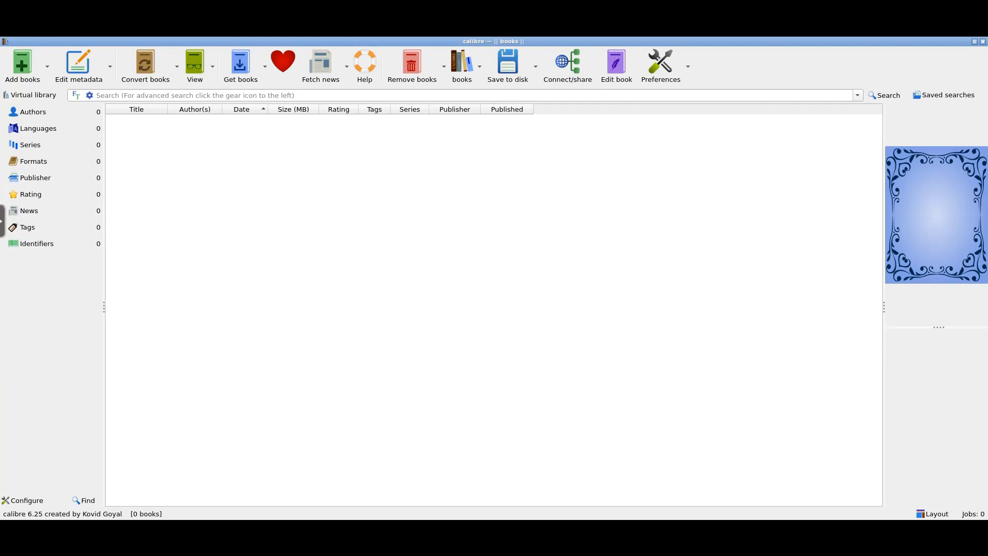
click(660, 64)
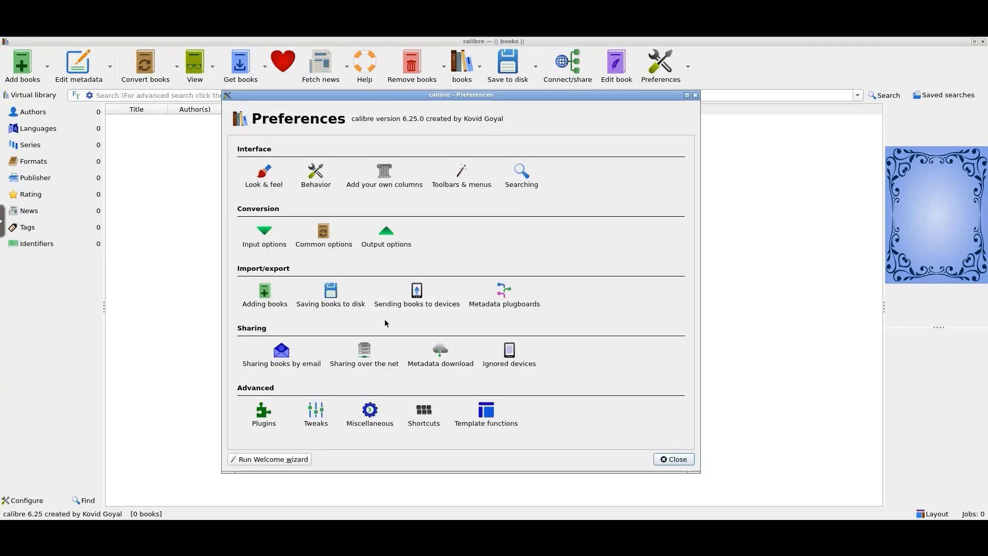
click(369, 357)
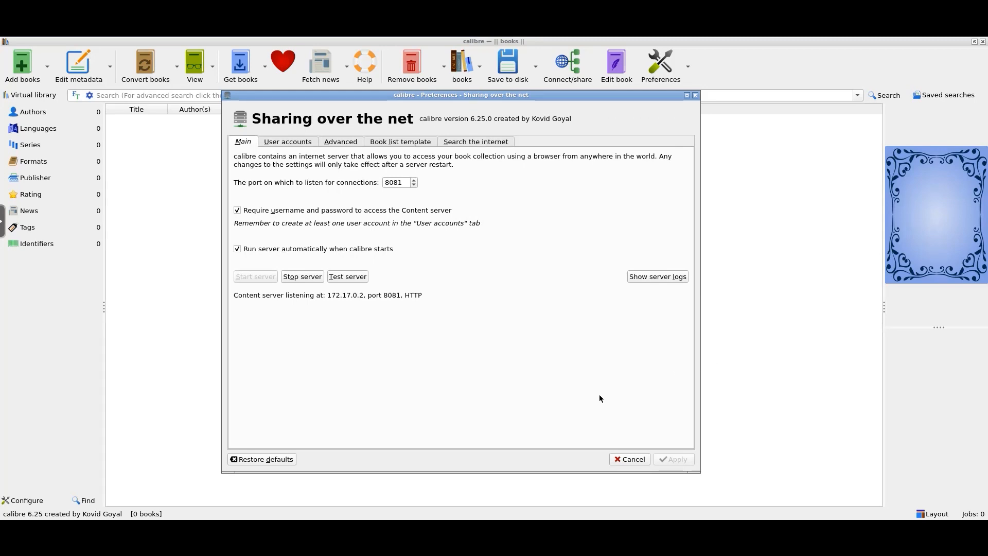
click(618, 462)
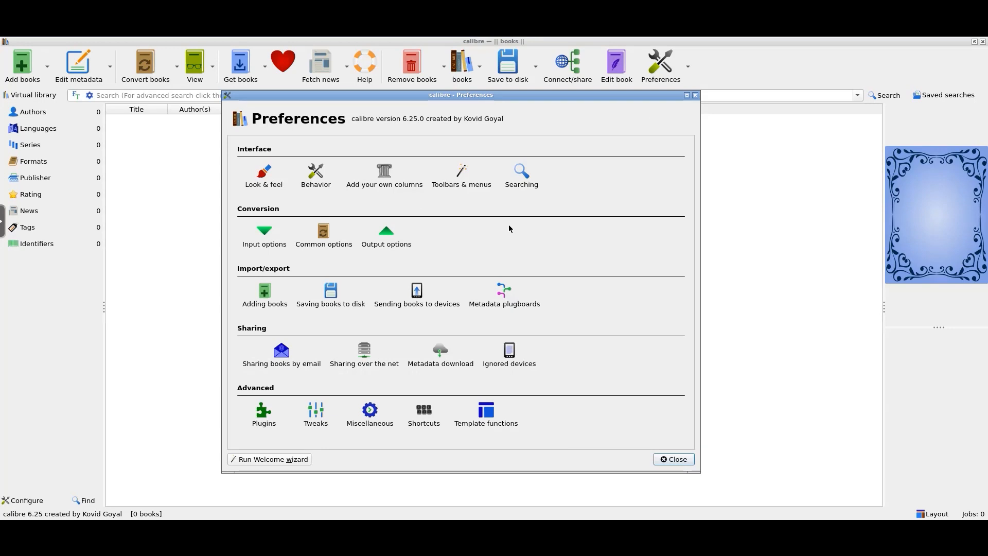
- On the Behavior preferences page, keep MOBI as the preferred output format
click(316, 176)
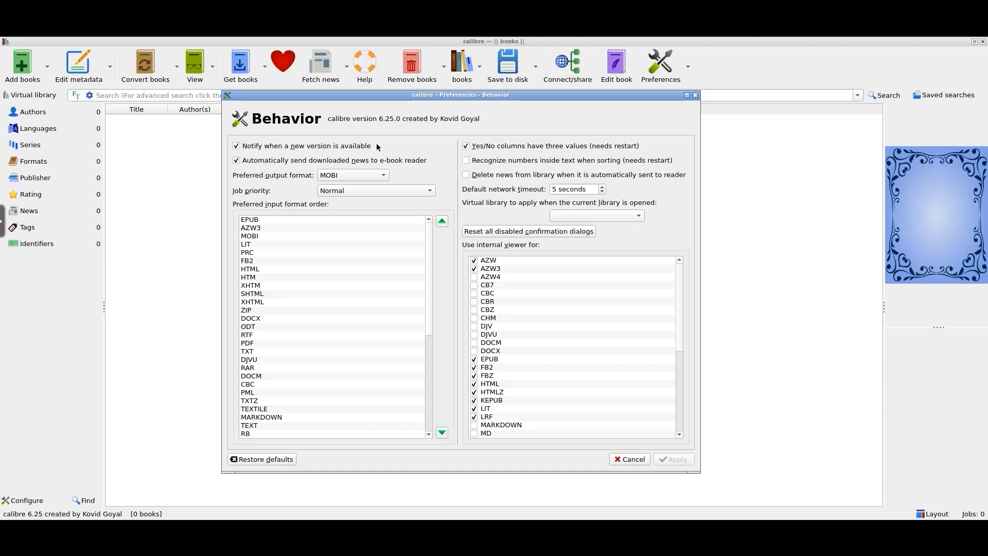
click(347, 174)
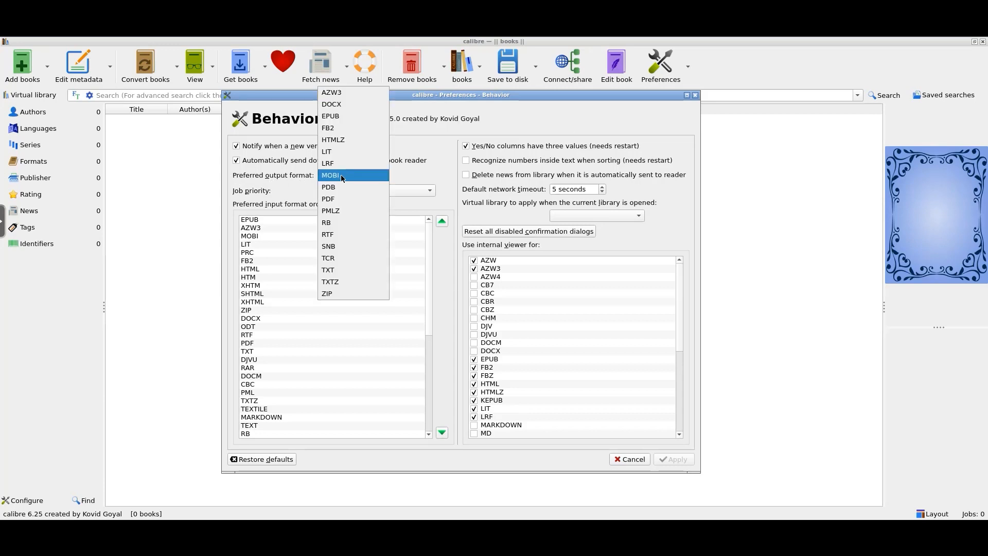
click(452, 97)
click(384, 175)
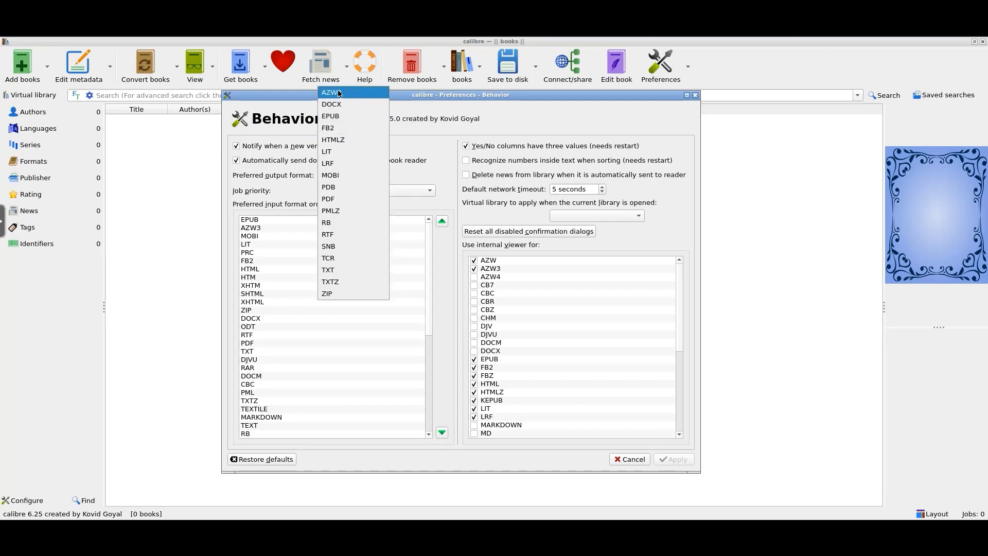
click(432, 98)
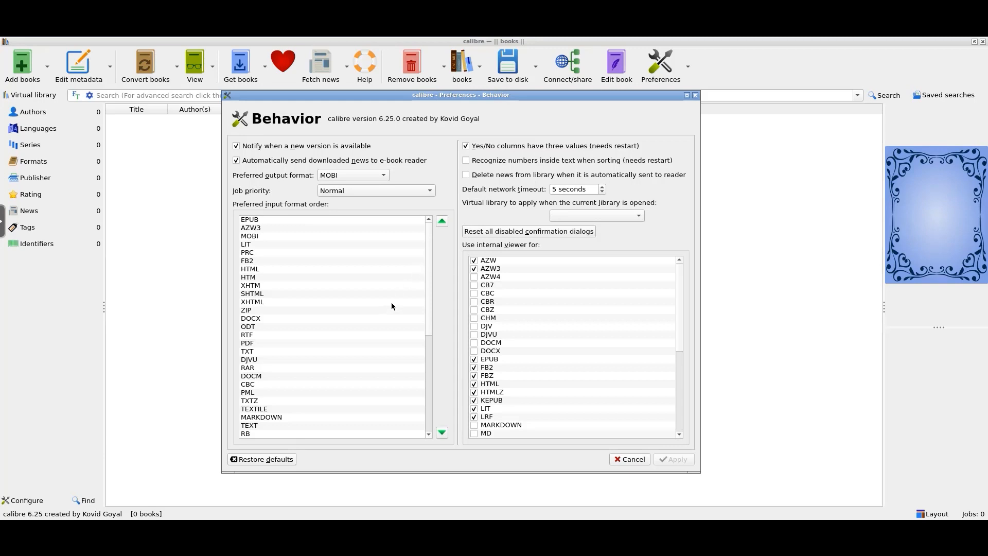
- Move MOBI two places up to the top of the preferred input format order and apply
click(429, 340)
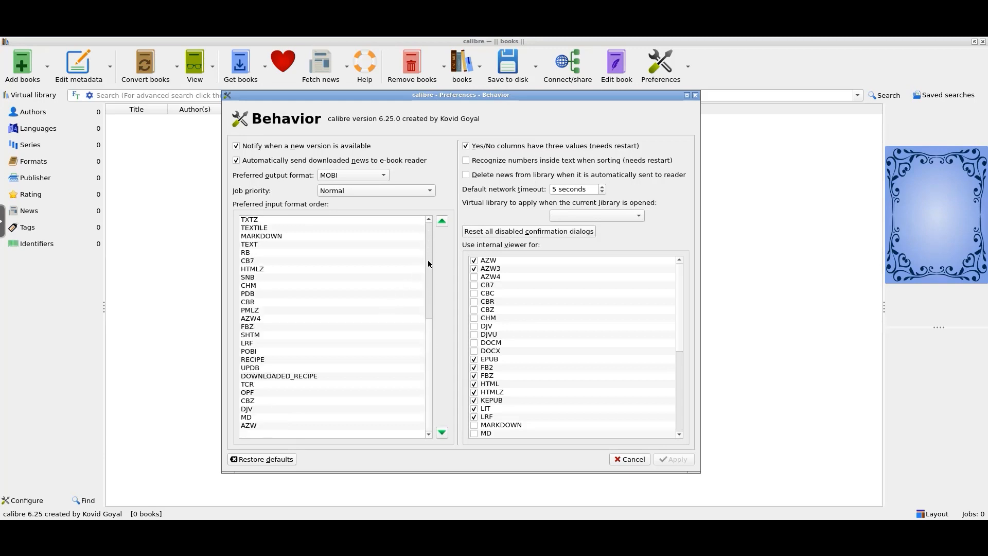
click(429, 308)
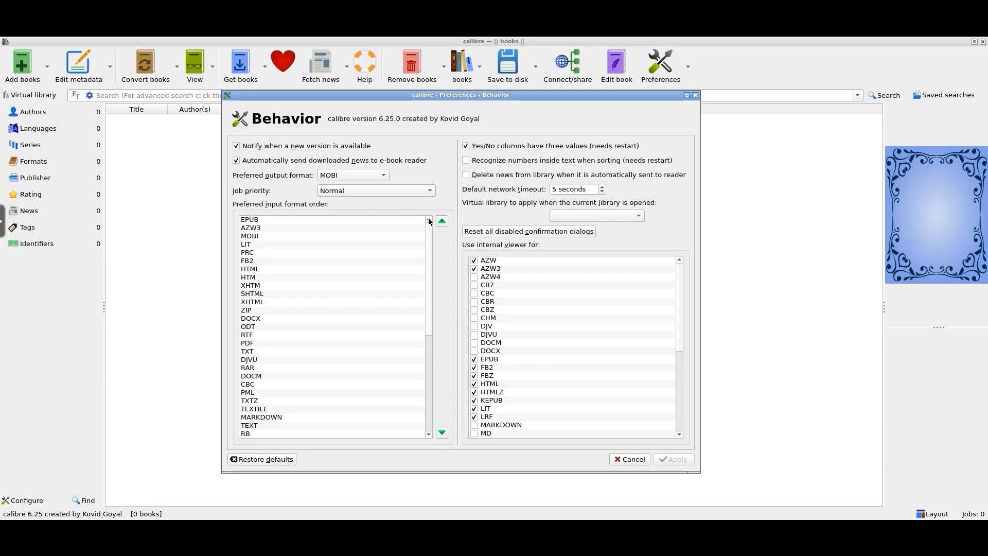
scroll(299, 366, down, 7)
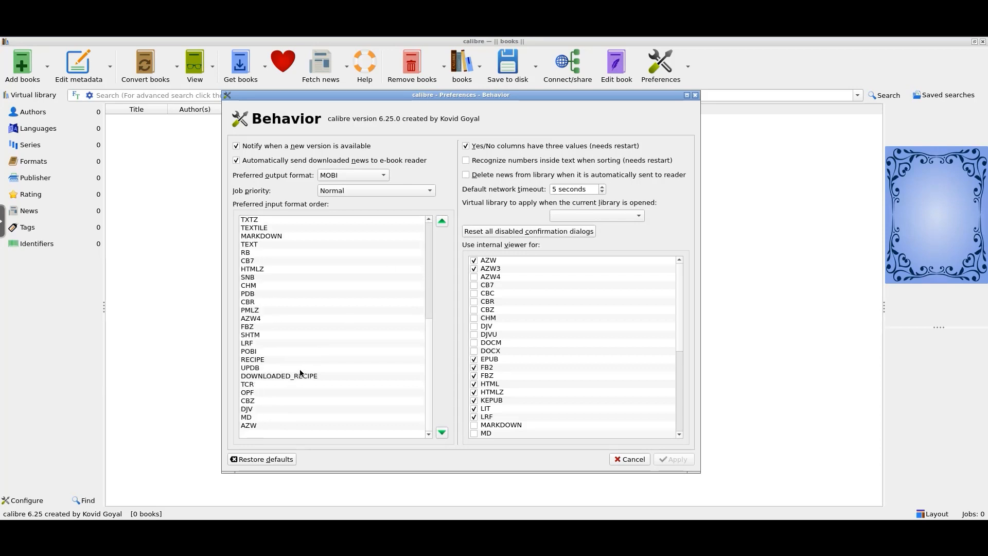
scroll(294, 374, up, 7)
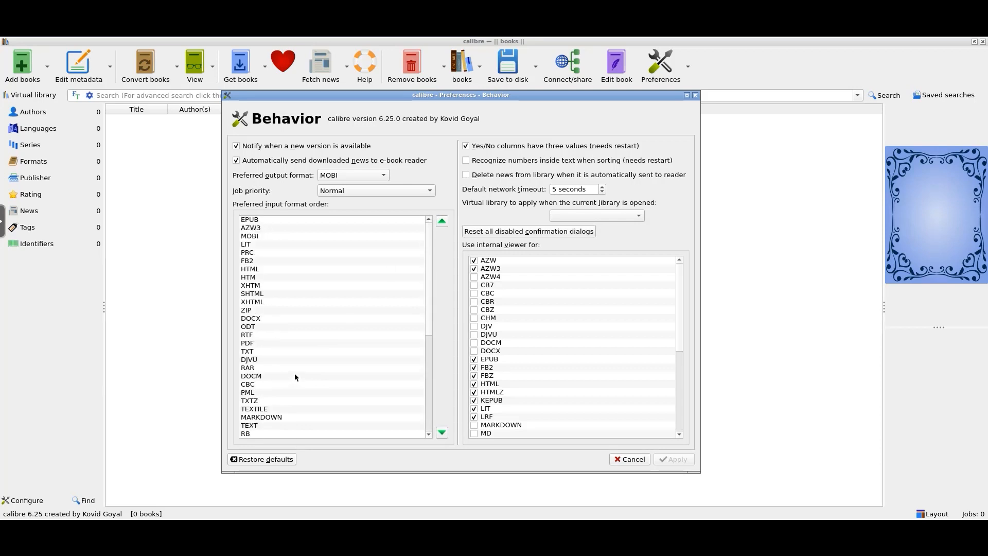
click(260, 237)
click(440, 221)
click(440, 220)
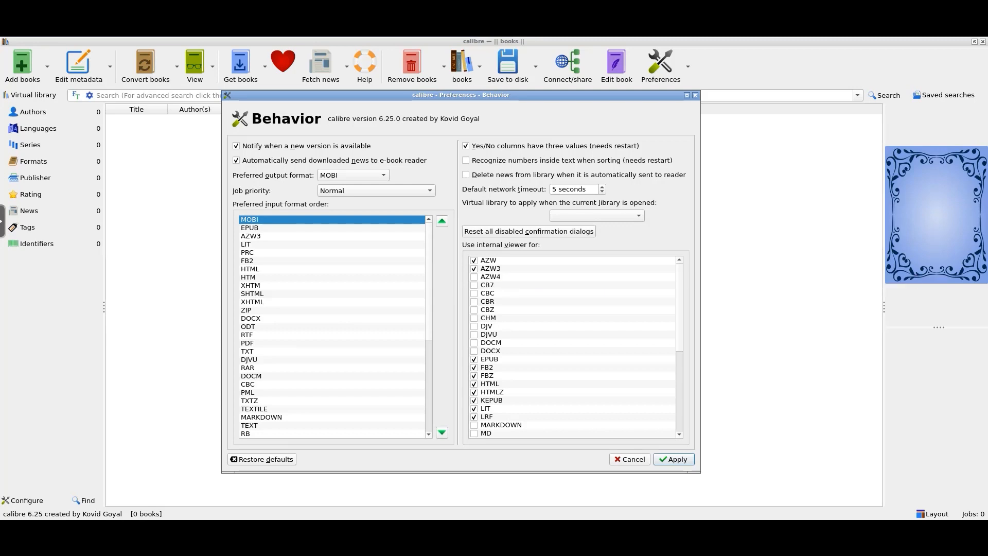
click(674, 459)
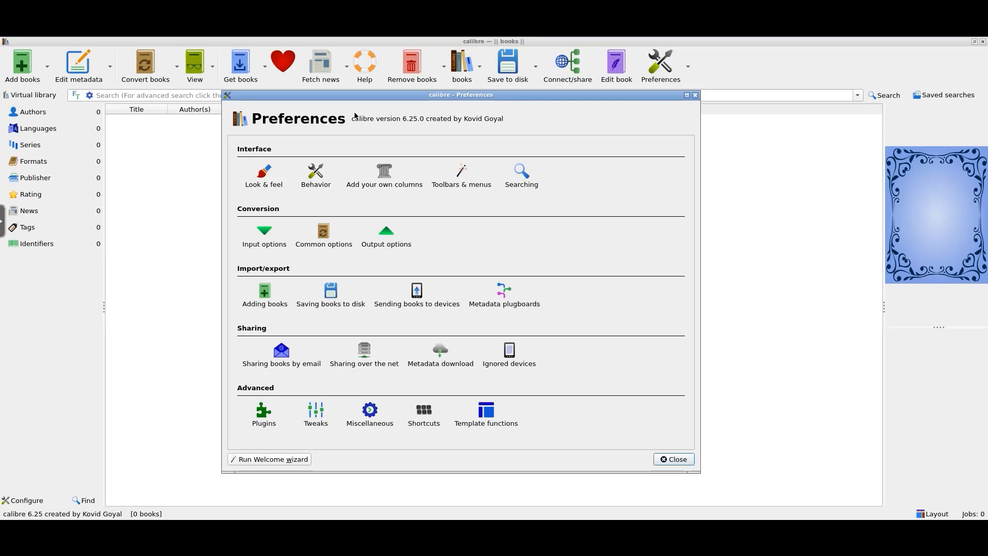
- Under Adding books, enable duplicate check, auto-convert, and auto-merge with 'Ignore duplicate incoming formats'
click(262, 298)
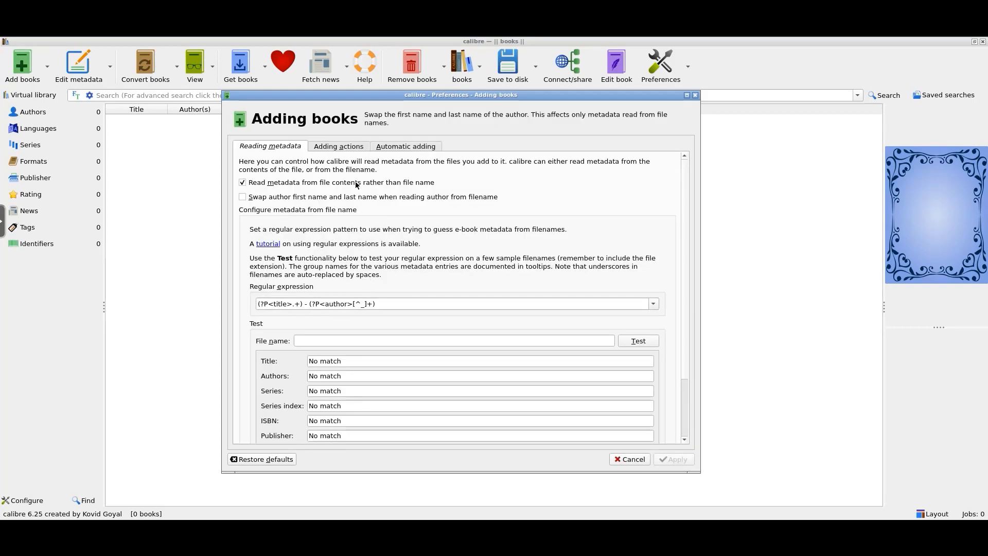
click(348, 148)
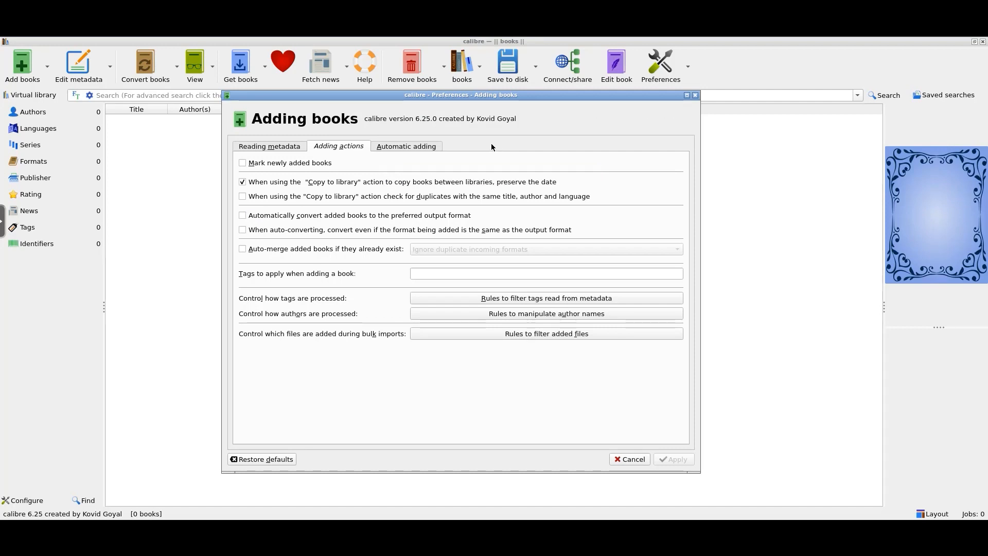
click(243, 198)
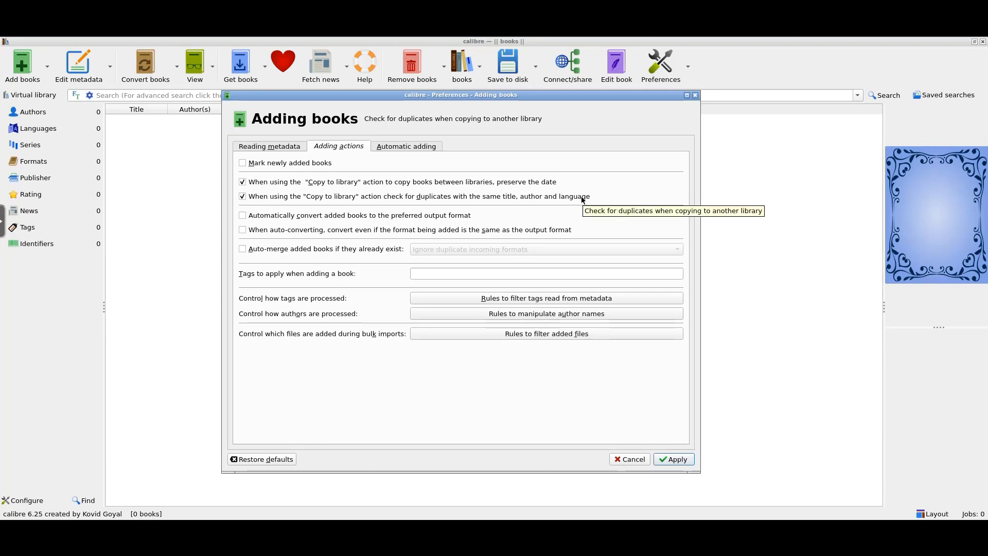
click(243, 215)
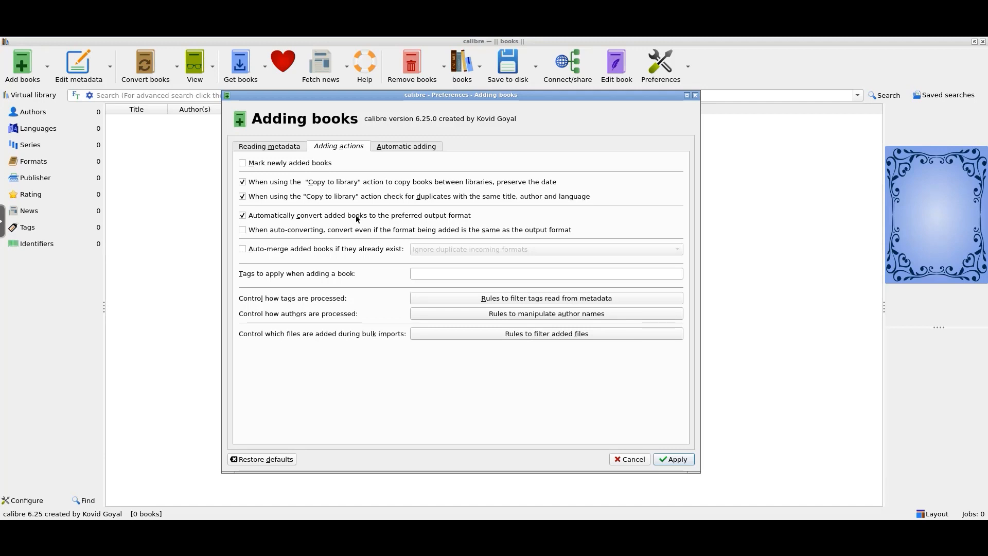
click(247, 251)
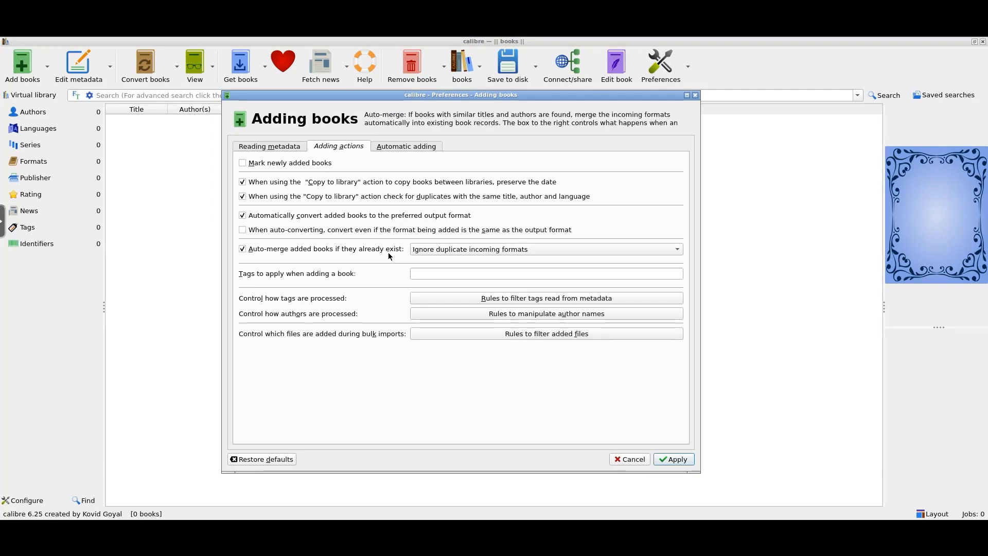
click(437, 252)
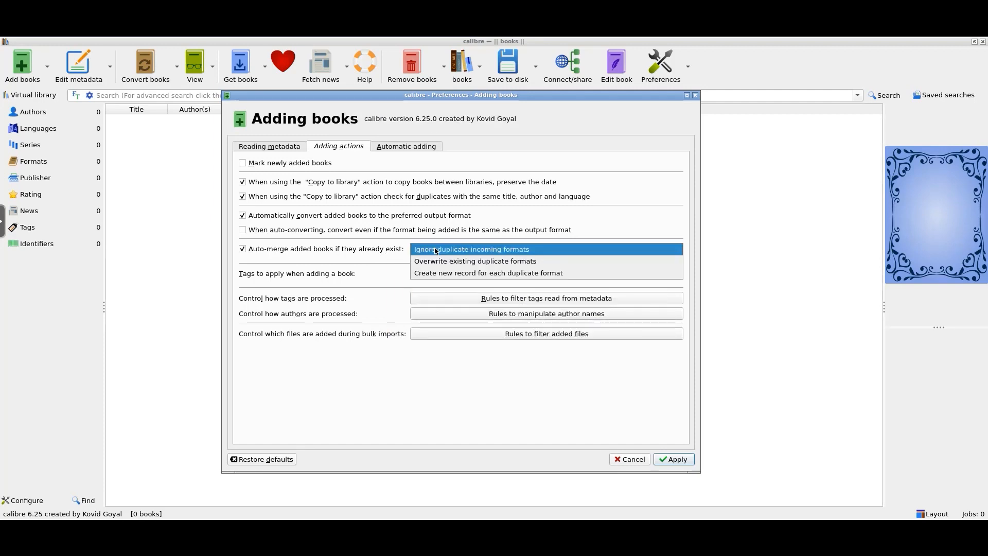
click(460, 251)
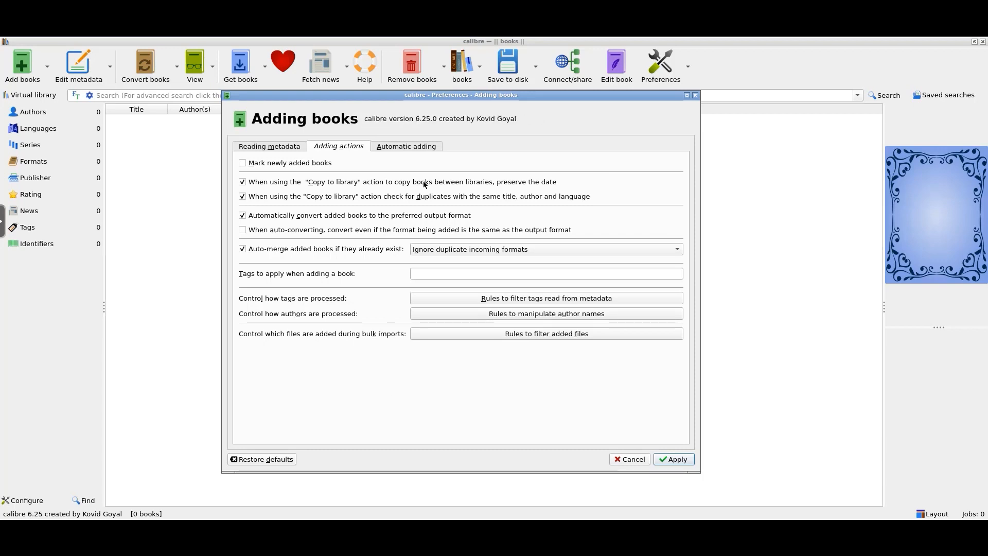
click(408, 147)
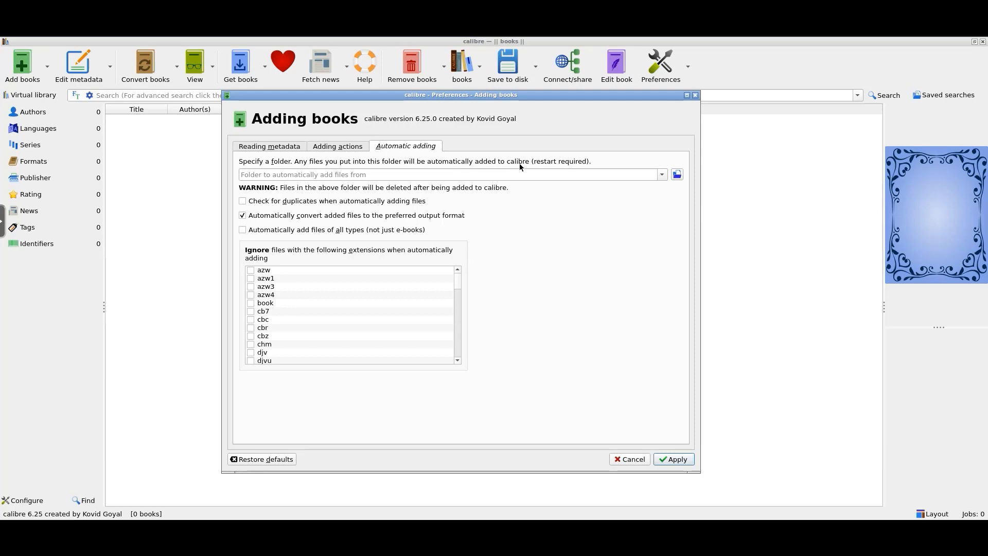
- Set /downloads as the automatic adding folder and enable duplicate checking for auto-added files
click(677, 174)
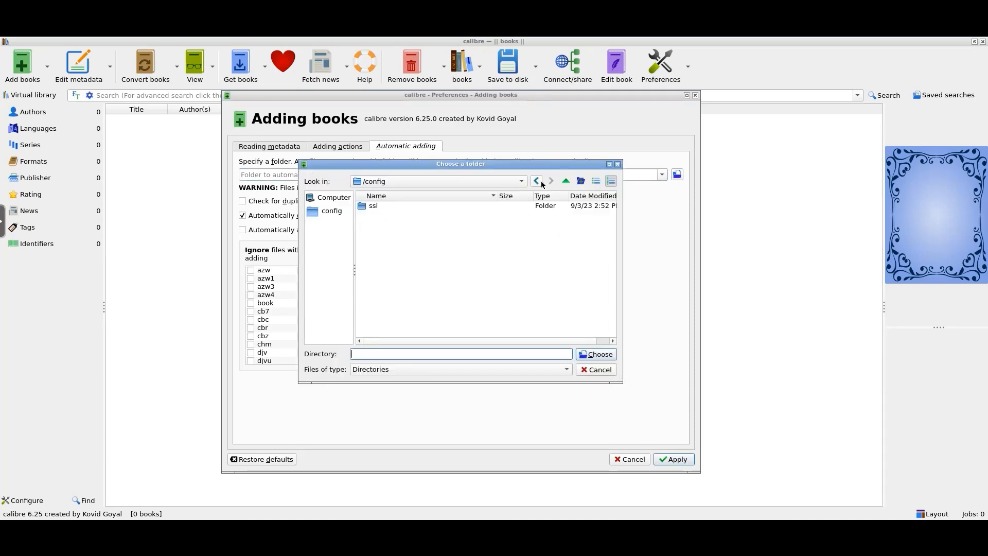
click(566, 181)
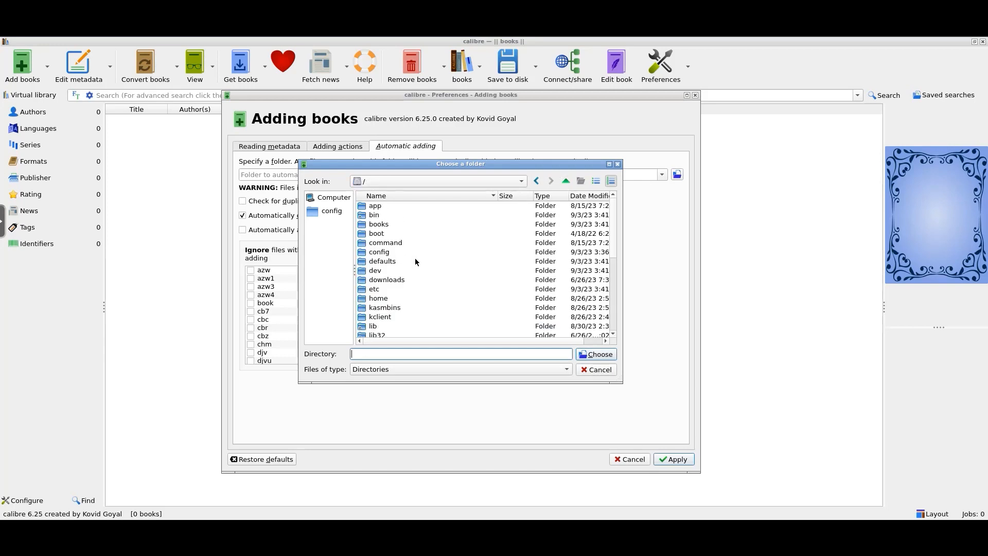
double_click(390, 281)
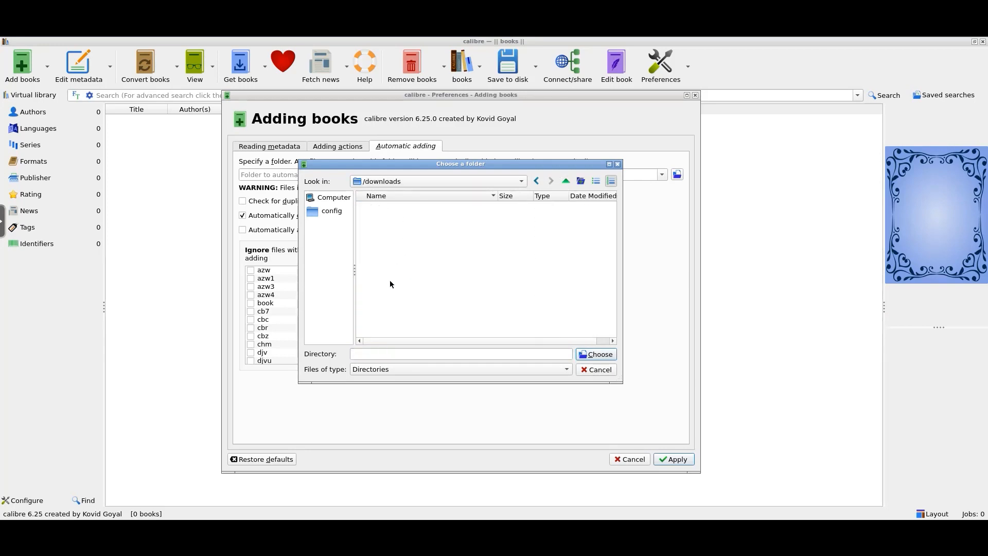
click(597, 354)
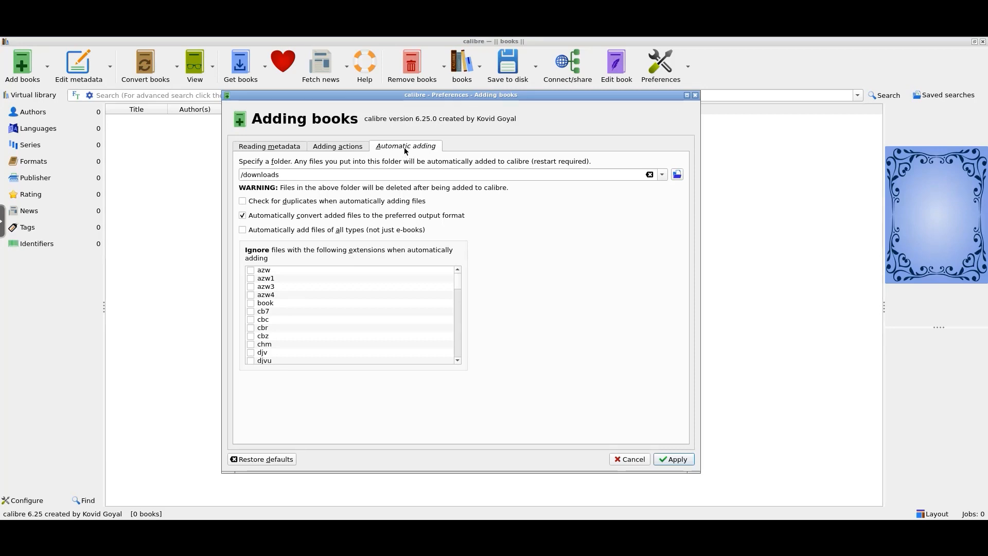
click(244, 201)
- Apply the automatic adding settings, accept file deletion from /downloads, and restart calibre
click(675, 460)
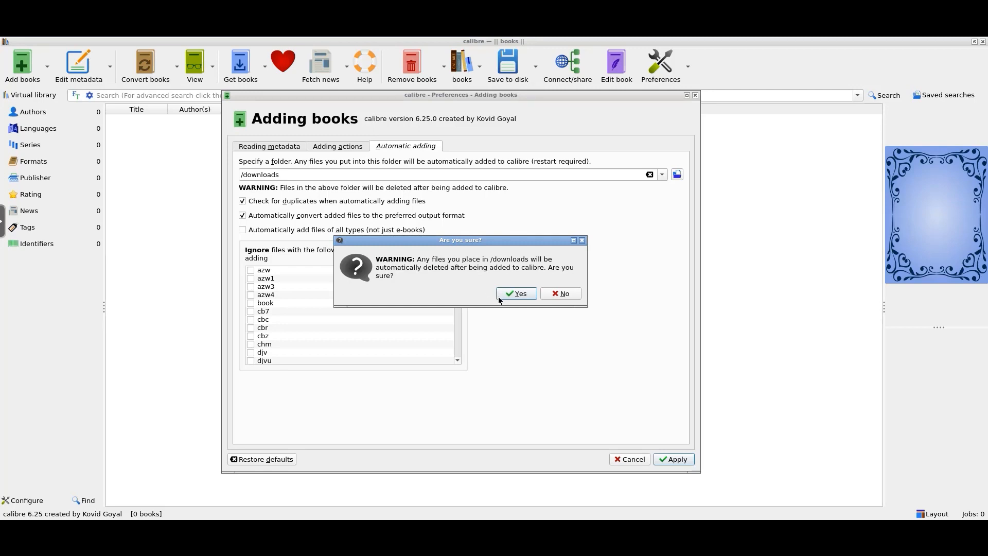
click(523, 294)
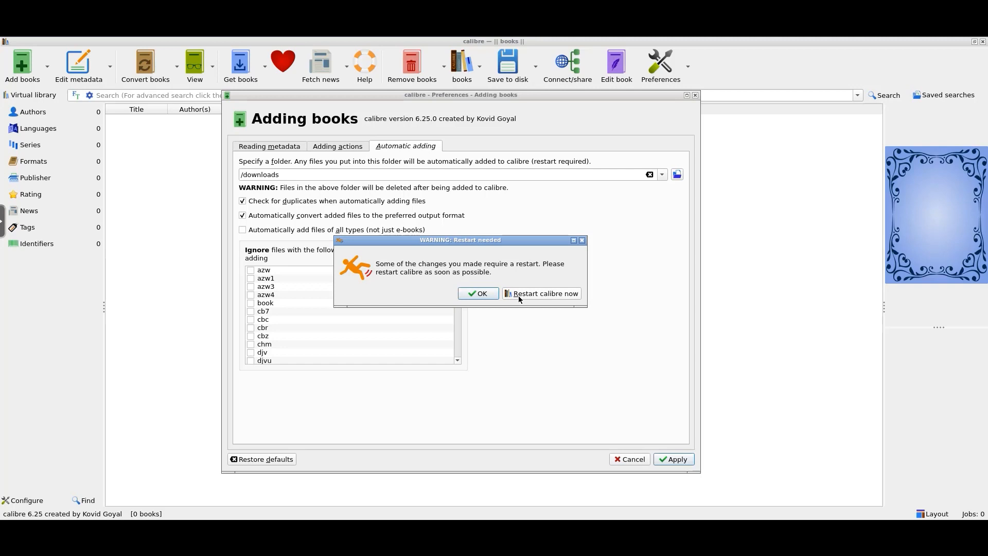
click(541, 293)
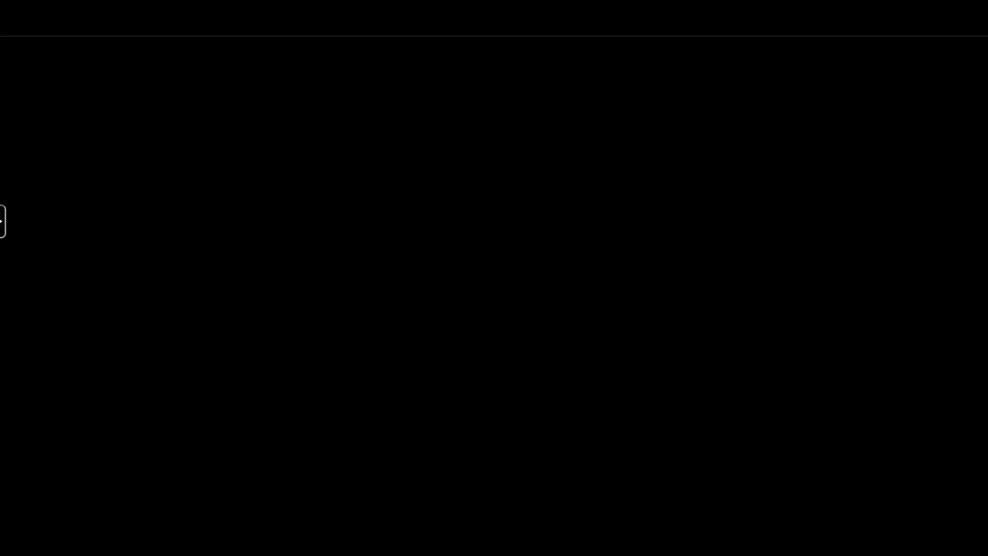